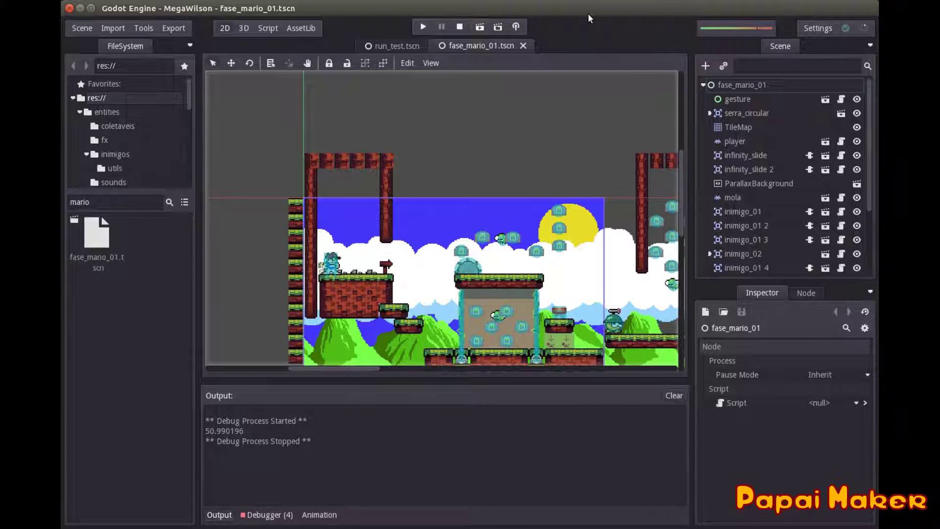
Zoom into the fase_mario_01 level view and pan to recentre it.
{"action": "scroll", "coordinate": [473, 278], "scroll_direction": "down", "scroll_amount": 5}
{"action": "scroll", "coordinate": [473, 278], "scroll_direction": "up", "scroll_amount": 1}
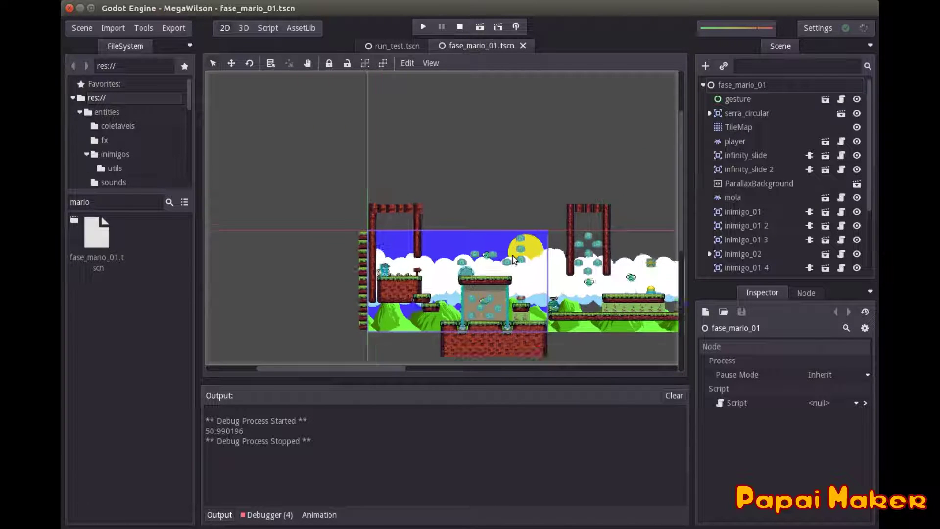
{"action": "scroll", "coordinate": [471, 254], "scroll_direction": "up", "scroll_amount": 1}
{"action": "scroll", "coordinate": [468, 220], "scroll_direction": "up", "scroll_amount": 2}
{"action": "scroll", "coordinate": [462, 179], "scroll_direction": "up", "scroll_amount": 2}
{"action": "middle_click_drag", "start_coordinate": [462, 179], "coordinate": [470, 201]}
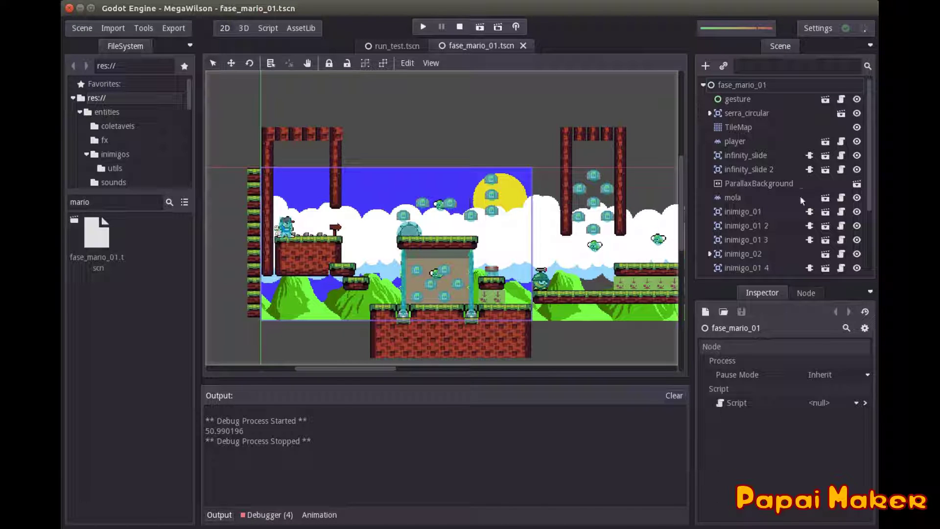
Adjust the zoom slightly and switch to the run_test.tscn scene.
{"action": "scroll", "coordinate": [798, 198], "scroll_direction": "down", "scroll_amount": 3}
{"action": "scroll", "coordinate": [793, 201], "scroll_direction": "up", "scroll_amount": 2}
{"action": "scroll", "coordinate": [792, 204], "scroll_direction": "up", "scroll_amount": 1}
{"action": "left_click", "coordinate": [394, 47]}
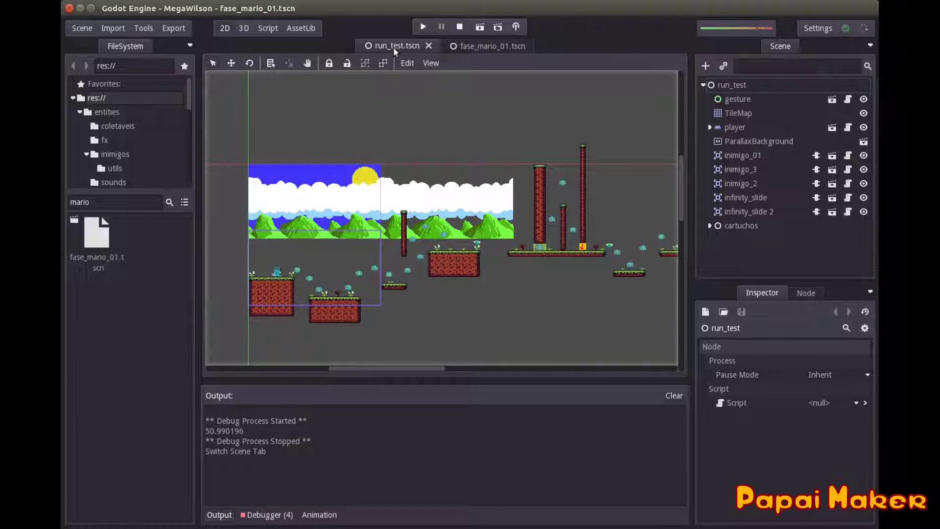
{"action": "scroll", "coordinate": [422, 257], "scroll_direction": "up", "scroll_amount": 1}
{"action": "scroll", "coordinate": [325, 286], "scroll_direction": "up", "scroll_amount": 2}
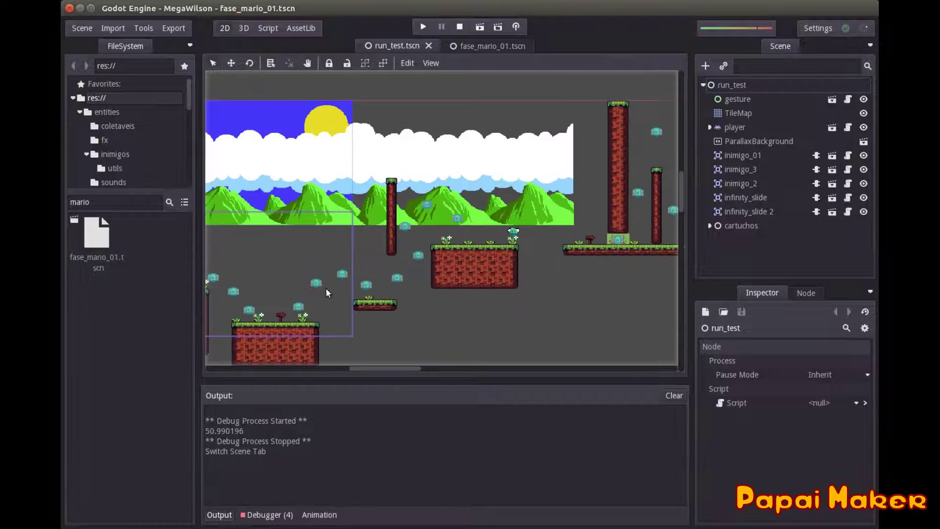
{"action": "scroll", "coordinate": [597, 231], "scroll_direction": "up", "scroll_amount": 2}
{"action": "scroll", "coordinate": [597, 236], "scroll_direction": "down", "scroll_amount": 1}
{"action": "scroll", "coordinate": [524, 254], "scroll_direction": "down", "scroll_amount": 1}
{"action": "scroll", "coordinate": [524, 254], "scroll_direction": "down", "scroll_amount": 1}
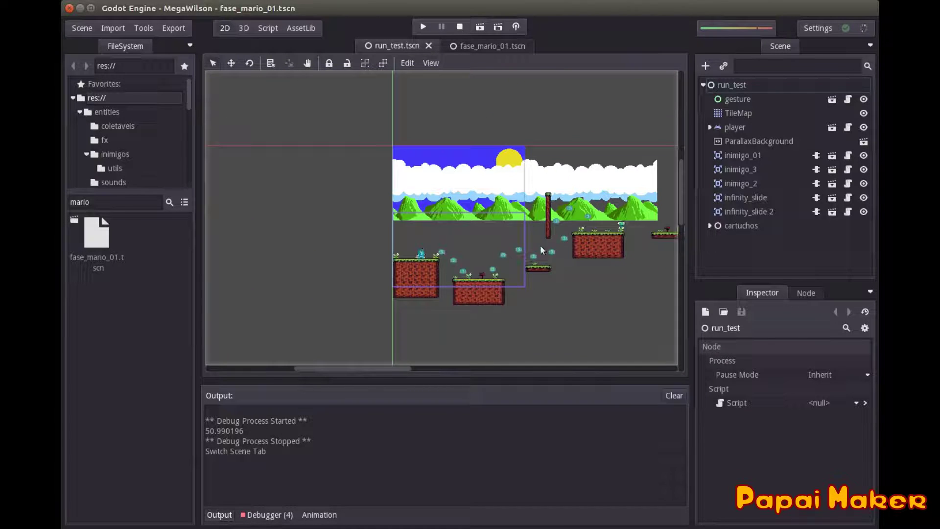
{"action": "middle_click_drag", "start_coordinate": [456, 269], "coordinate": [414, 263]}
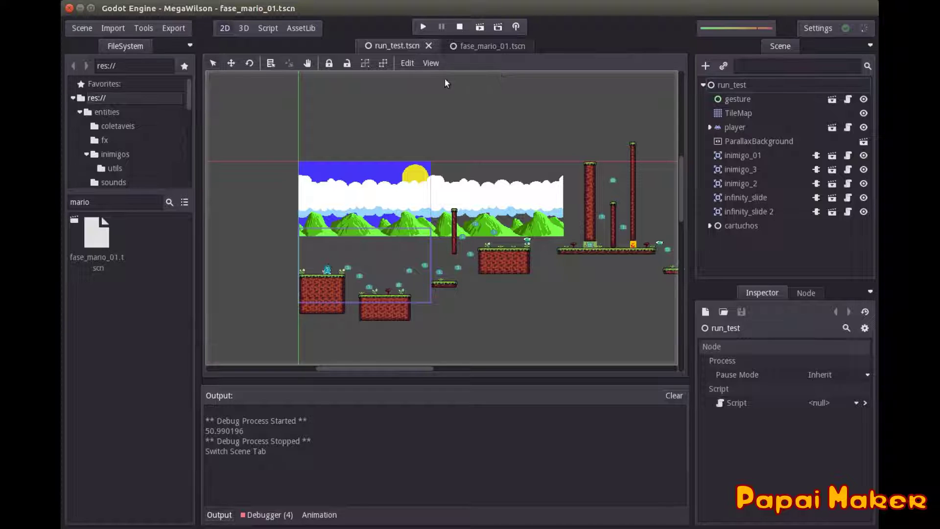
{"action": "left_click", "coordinate": [463, 48]}
{"action": "left_click", "coordinate": [392, 49]}
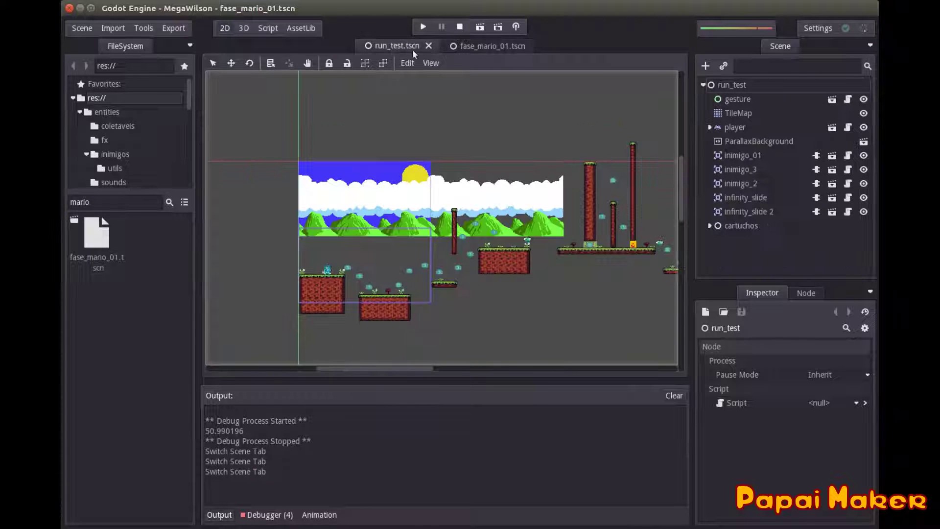
{"action": "left_click", "coordinate": [463, 49]}
{"action": "left_click", "coordinate": [404, 46]}
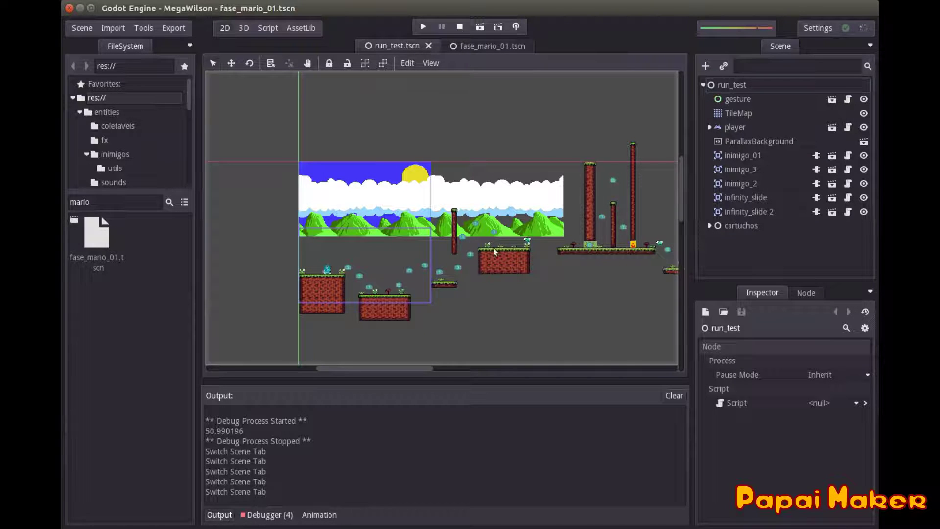
{"action": "scroll", "coordinate": [336, 303], "scroll_direction": "up", "scroll_amount": 4}
{"action": "scroll", "coordinate": [336, 304], "scroll_direction": "up", "scroll_amount": 3}
{"action": "scroll", "coordinate": [434, 242], "scroll_direction": "down", "scroll_amount": 5}
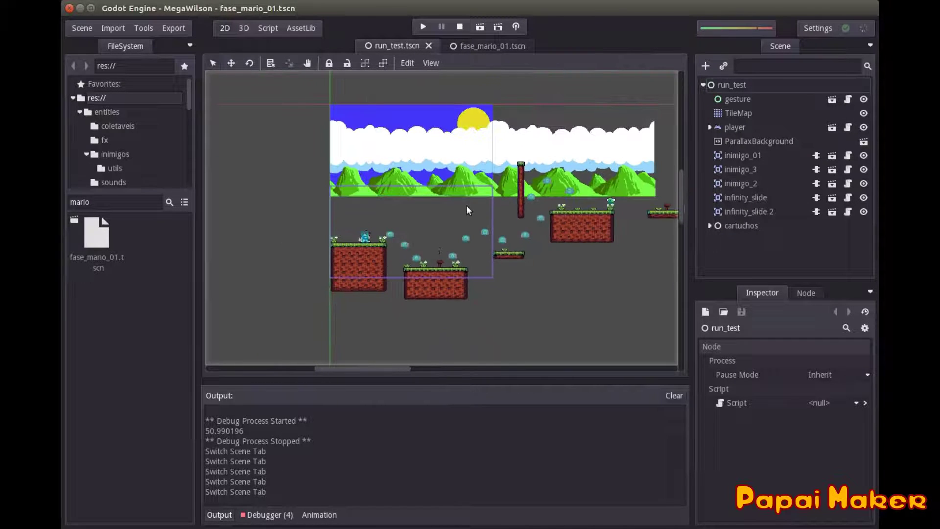
{"action": "middle_click_drag", "start_coordinate": [466, 209], "coordinate": [409, 246]}
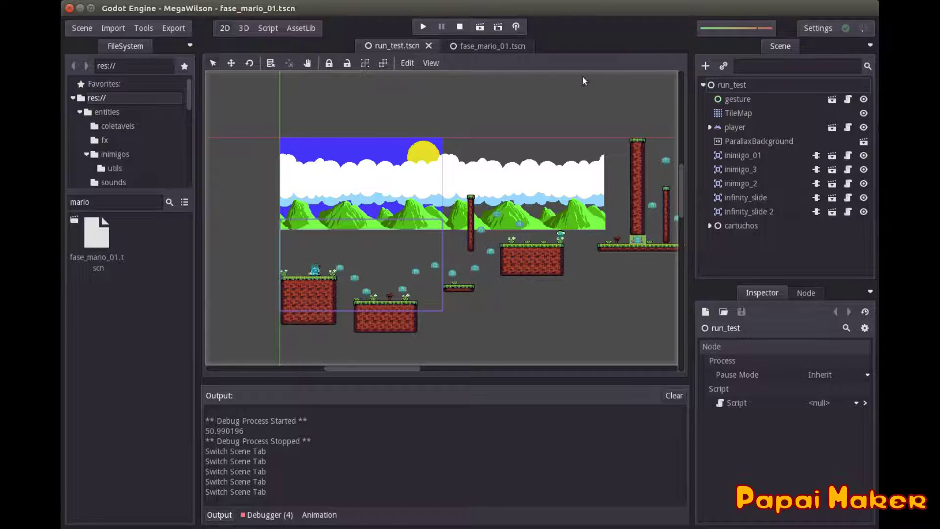
{"action": "left_click", "coordinate": [465, 49]}
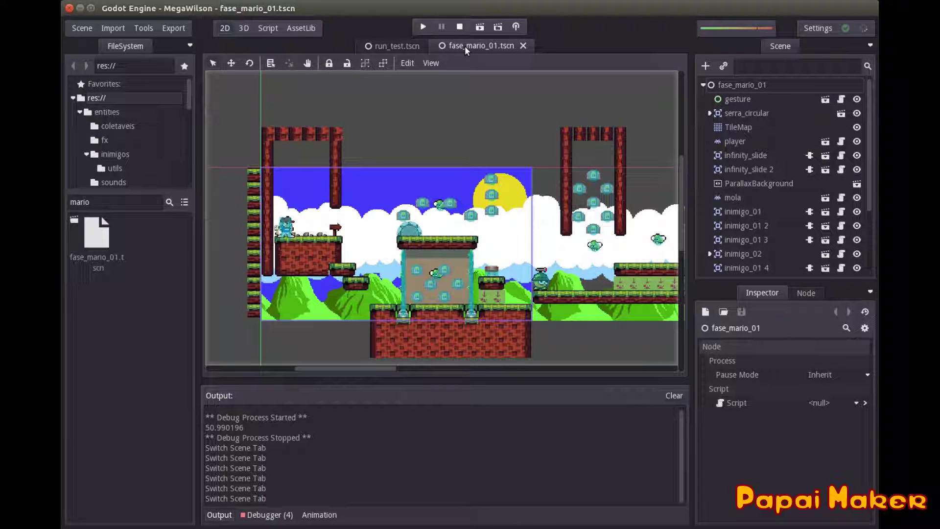
{"action": "left_click", "coordinate": [404, 44]}
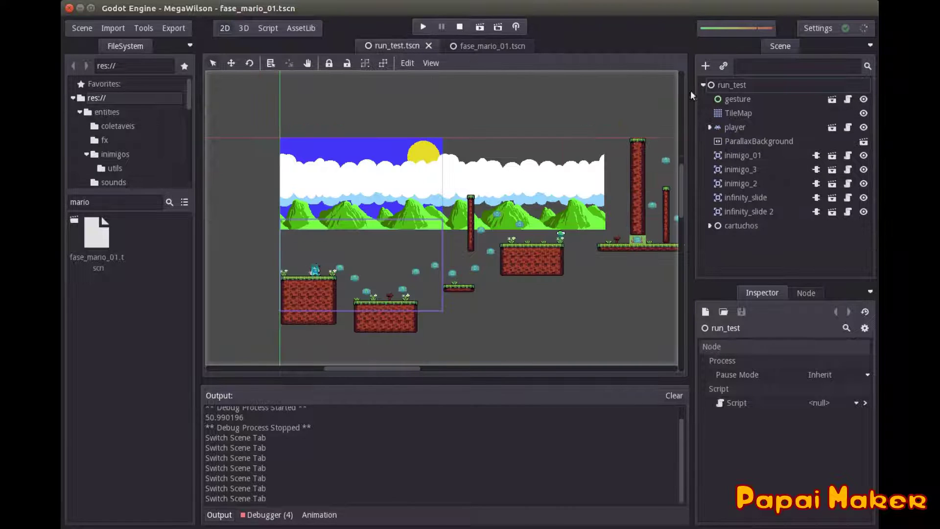
{"action": "left_click", "coordinate": [723, 128]}
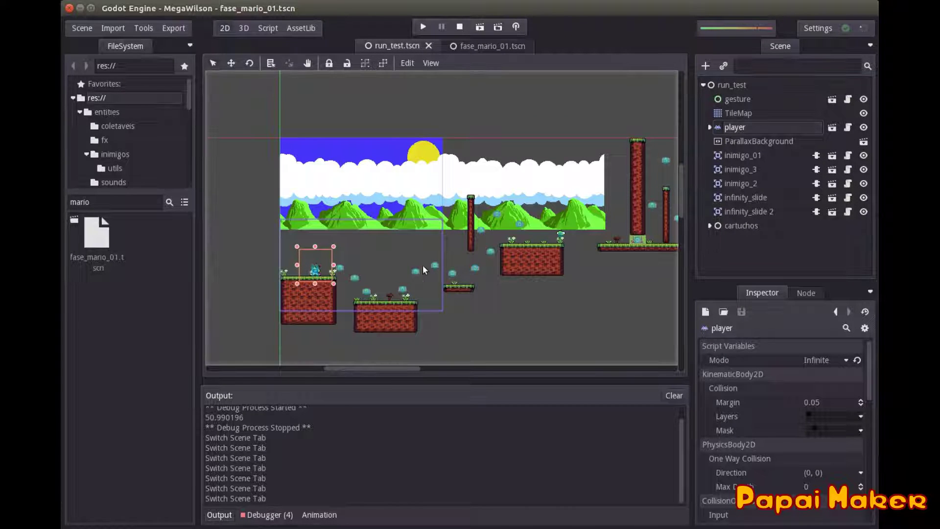
Check the player's Modo dropdown and keep it set to Infinite.
{"action": "left_click", "coordinate": [845, 361]}
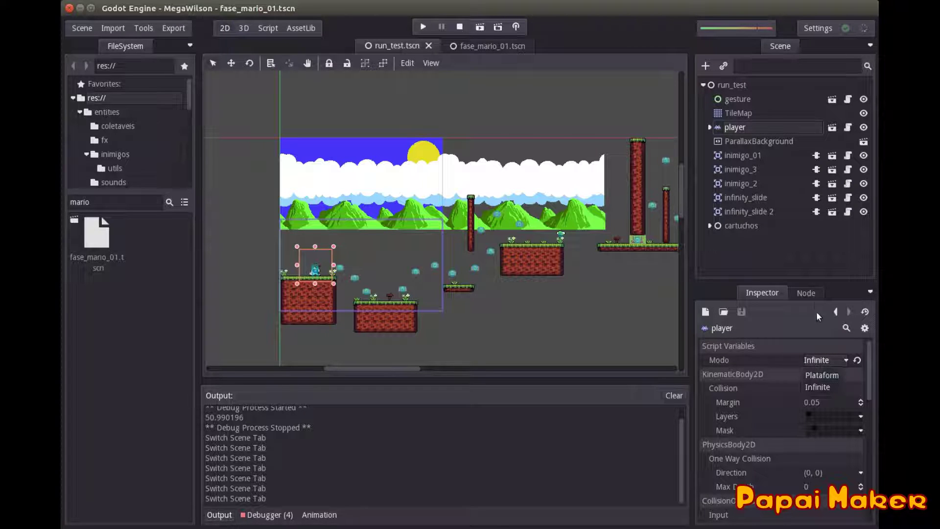
{"action": "left_click", "coordinate": [787, 251]}
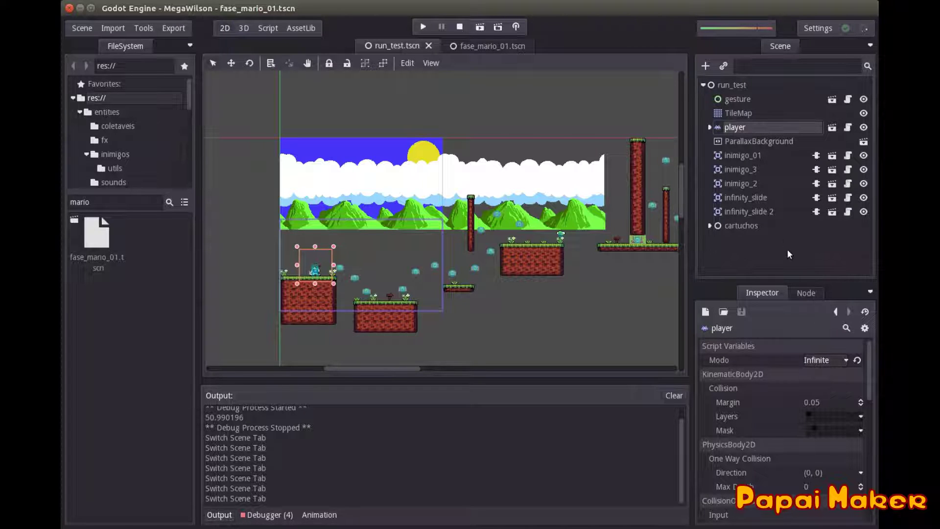
Open player.gd, toggle a breakpoint on line 473 on and off, then return to the 2D view.
{"action": "left_click", "coordinate": [848, 128]}
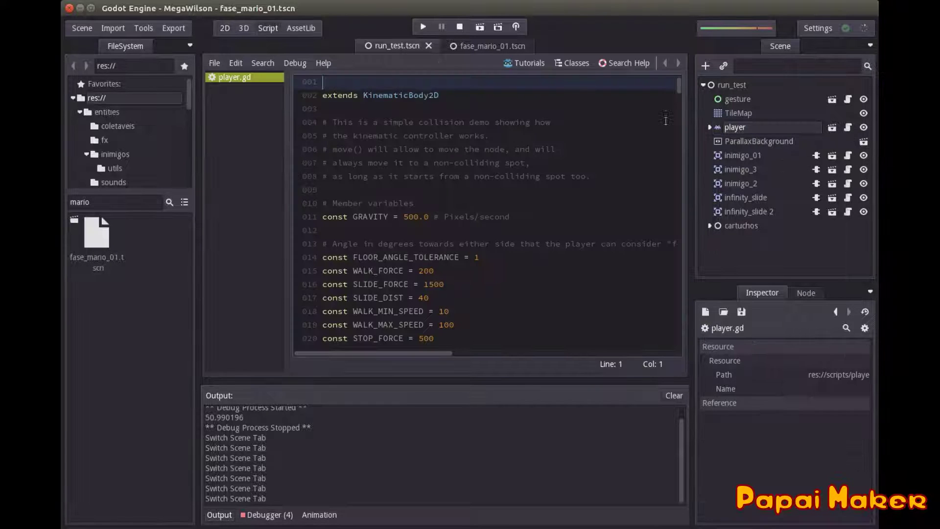
{"action": "left_click_drag", "start_coordinate": [677, 86], "coordinate": [688, 343]}
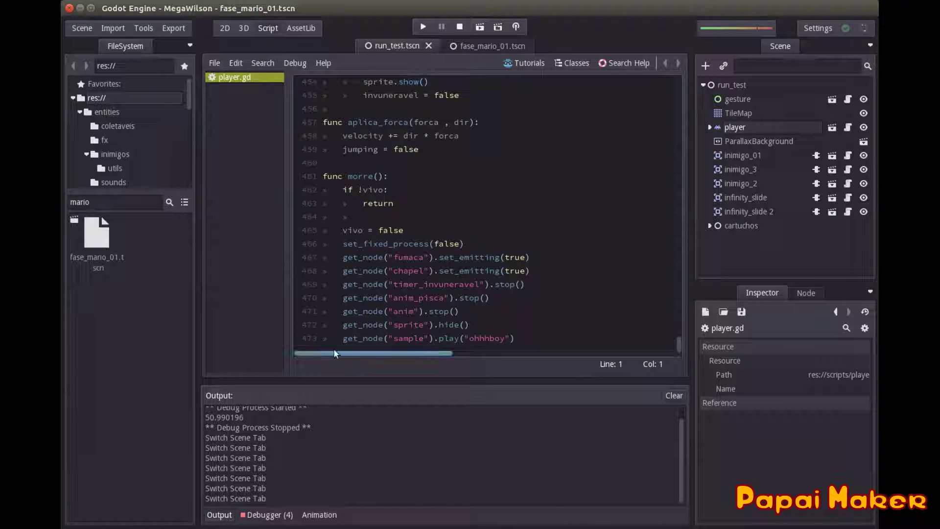
{"action": "left_click", "coordinate": [300, 339]}
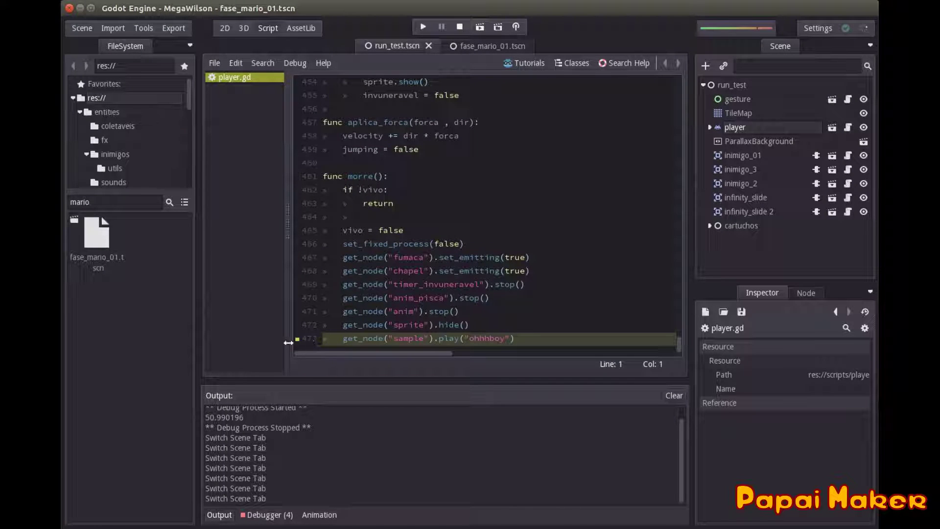
{"action": "left_click", "coordinate": [299, 340]}
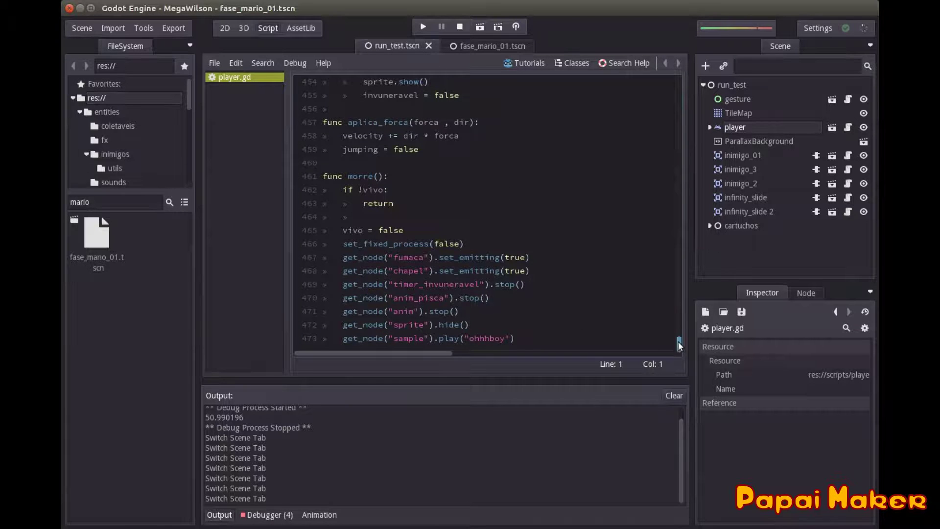
{"action": "mouse_move", "coordinate": [678, 341]}
{"action": "left_mouse_down"}
{"action": "mouse_move", "coordinate": [662, 113]}
{"action": "mouse_move", "coordinate": [673, 73]}
{"action": "left_mouse_up"}
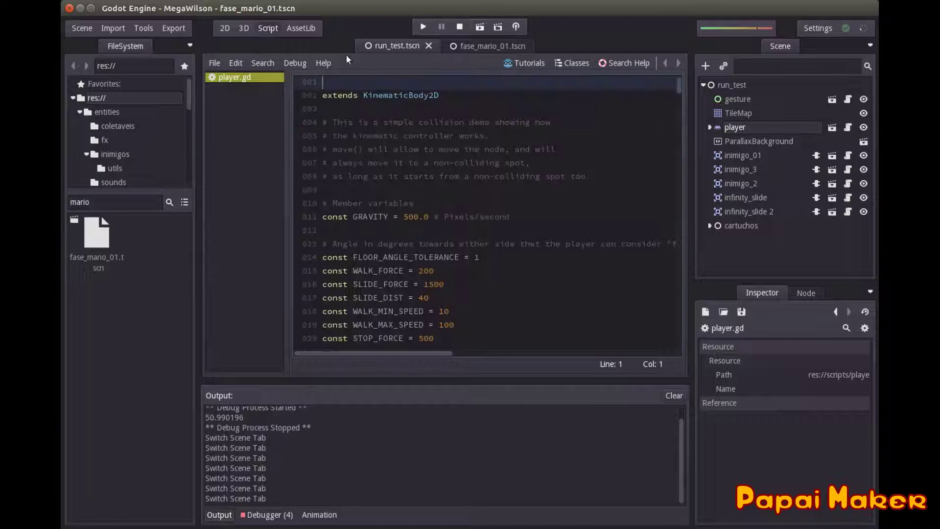
{"action": "left_click", "coordinate": [227, 31]}
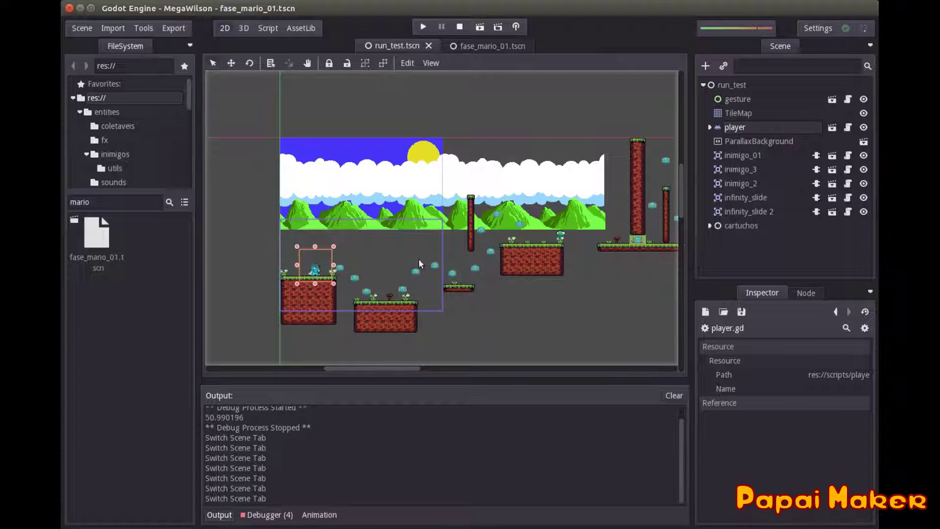
Select the gesture node in the Scene dock and open its gesture.gd script.
{"action": "scroll", "coordinate": [464, 265], "scroll_direction": "down", "scroll_amount": 3}
{"action": "scroll", "coordinate": [464, 265], "scroll_direction": "up", "scroll_amount": 5}
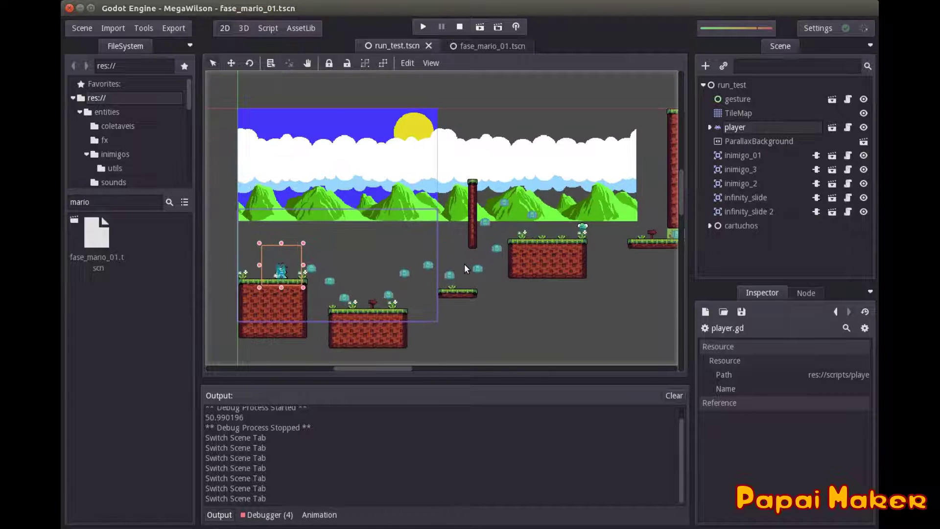
{"action": "scroll", "coordinate": [465, 267], "scroll_direction": "down", "scroll_amount": 2}
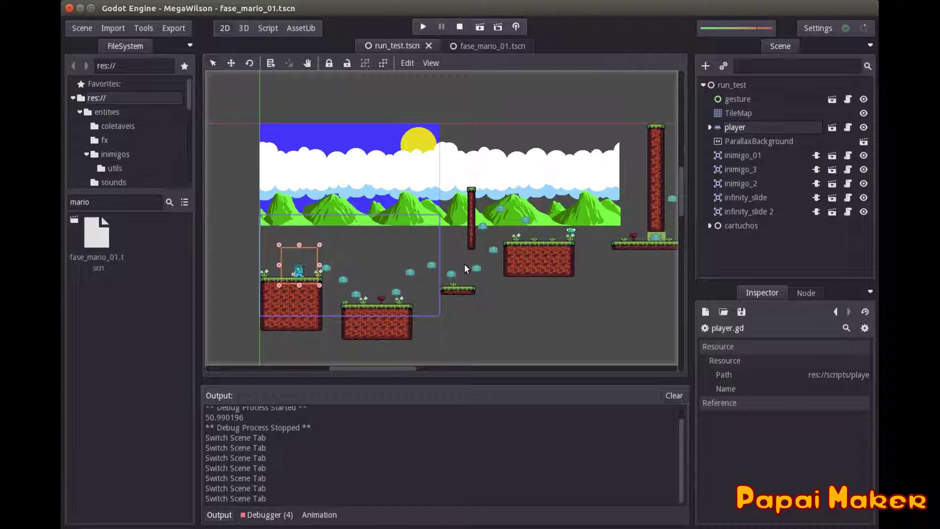
{"action": "left_click", "coordinate": [734, 100]}
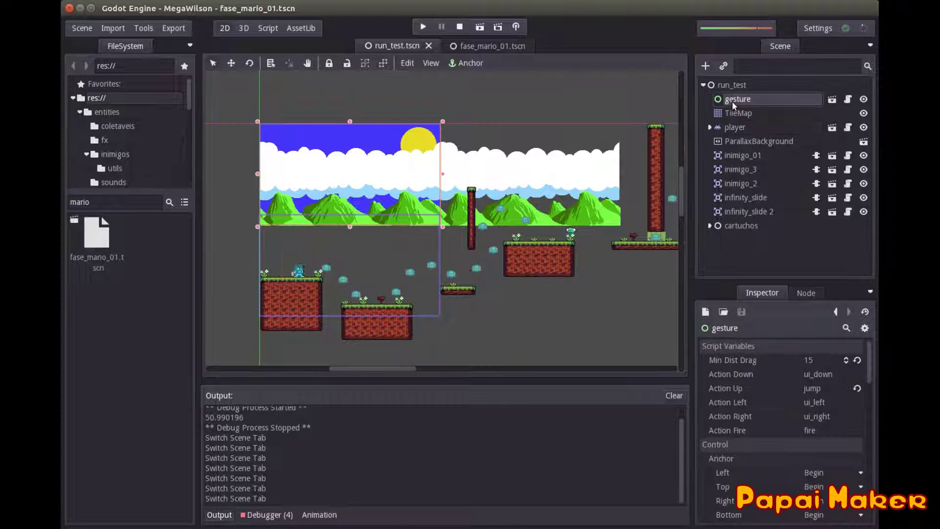
{"action": "left_click", "coordinate": [847, 100]}
{"action": "scroll", "coordinate": [575, 223], "scroll_direction": "down", "scroll_amount": 7}
{"action": "scroll", "coordinate": [537, 233], "scroll_direction": "down", "scroll_amount": 7}
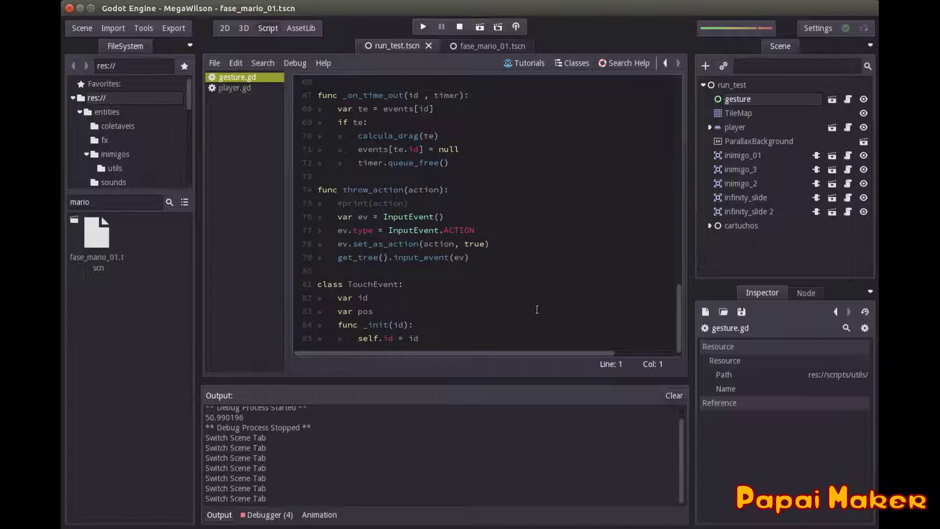
Scroll through gesture.gd to read its exported drag and action variables.
{"action": "scroll", "coordinate": [537, 310], "scroll_direction": "up", "scroll_amount": 3}
{"action": "scroll", "coordinate": [537, 310], "scroll_direction": "up", "scroll_amount": 9}
{"action": "scroll", "coordinate": [537, 309], "scroll_direction": "up", "scroll_amount": 8}
{"action": "scroll", "coordinate": [537, 309], "scroll_direction": "up", "scroll_amount": 2}
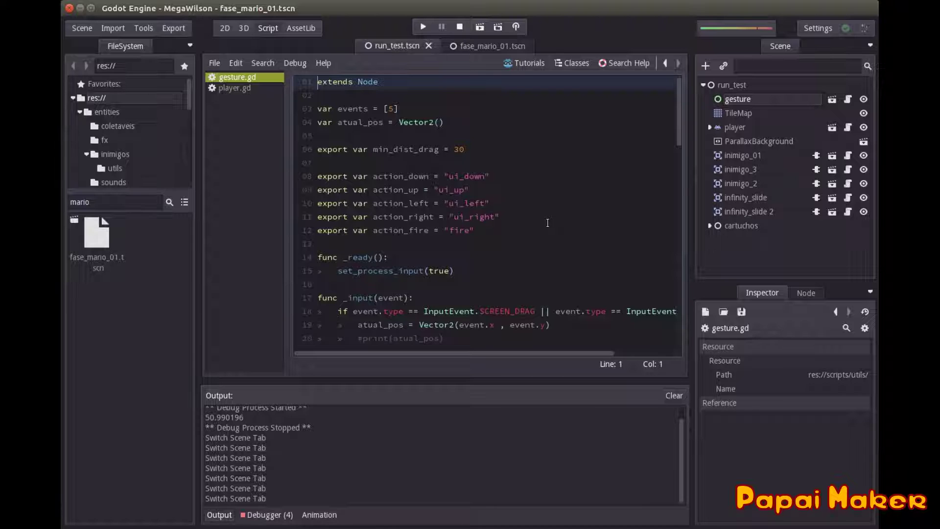
{"action": "scroll", "coordinate": [547, 223], "scroll_direction": "down", "scroll_amount": 4}
{"action": "scroll", "coordinate": [548, 223], "scroll_direction": "down", "scroll_amount": 2}
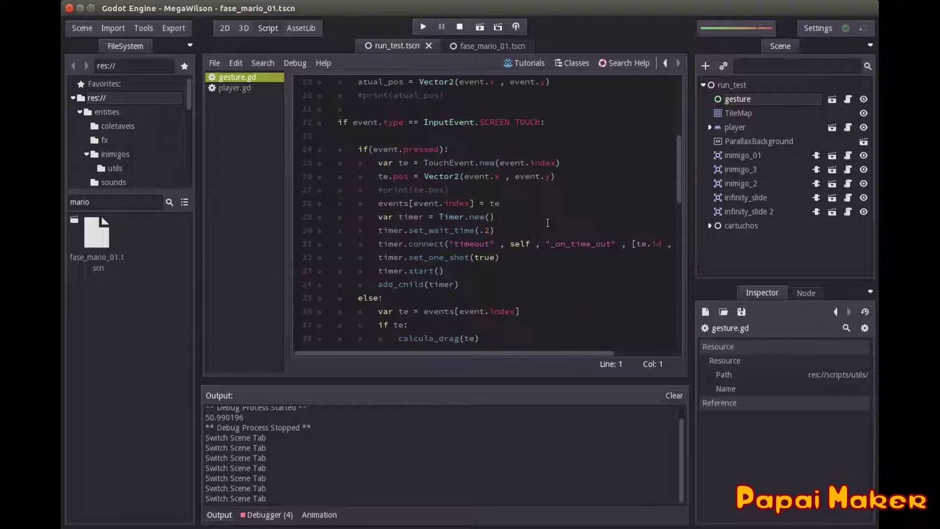
{"action": "scroll", "coordinate": [539, 230], "scroll_direction": "down", "scroll_amount": 4}
{"action": "scroll", "coordinate": [514, 244], "scroll_direction": "down", "scroll_amount": 10}
{"action": "scroll", "coordinate": [493, 256], "scroll_direction": "down", "scroll_amount": 1}
{"action": "scroll", "coordinate": [493, 256], "scroll_direction": "up", "scroll_amount": 3}
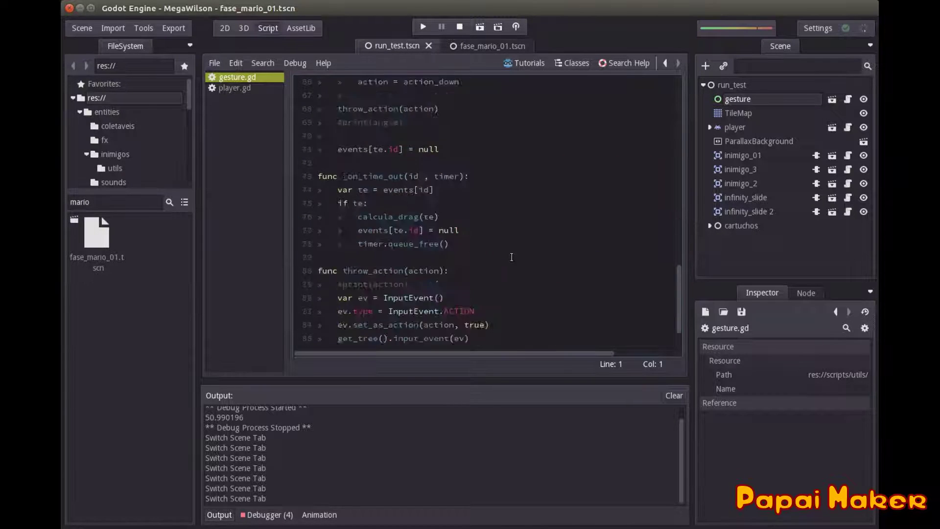
{"action": "scroll", "coordinate": [506, 258], "scroll_direction": "up", "scroll_amount": 7}
{"action": "scroll", "coordinate": [522, 258], "scroll_direction": "up", "scroll_amount": 8}
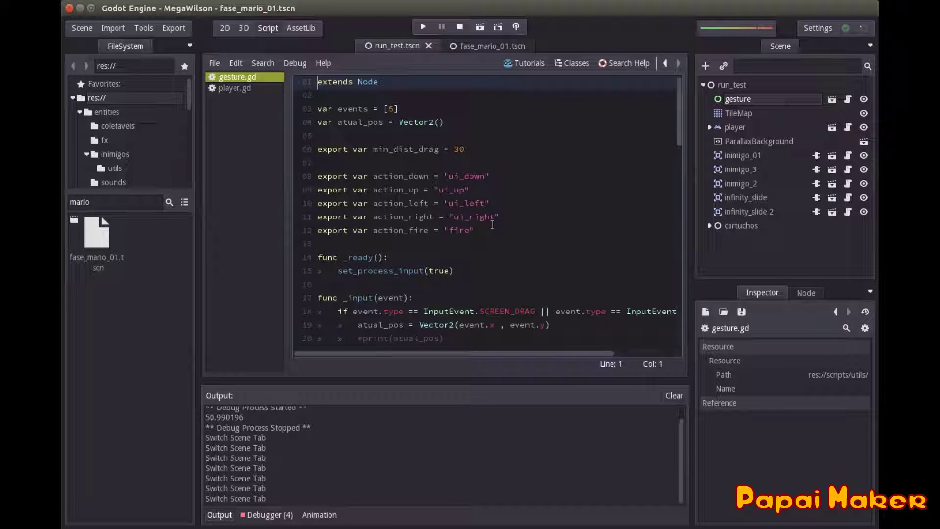
Select the action_down to action_right export lines, leave min_dist_drag at 30, and return to 2D.
{"action": "left_click_drag", "start_coordinate": [492, 223], "coordinate": [317, 187]}
{"action": "key", "text": "End"}
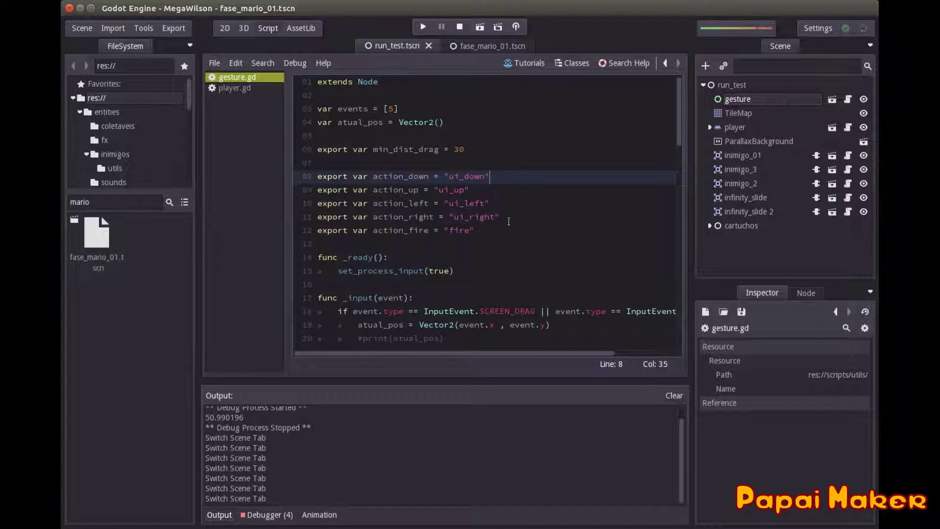
{"action": "left_click_drag", "start_coordinate": [489, 233], "coordinate": [467, 176]}
{"action": "key", "text": "Up"}
{"action": "key", "text": "Up"}
{"action": "key", "text": "End"}
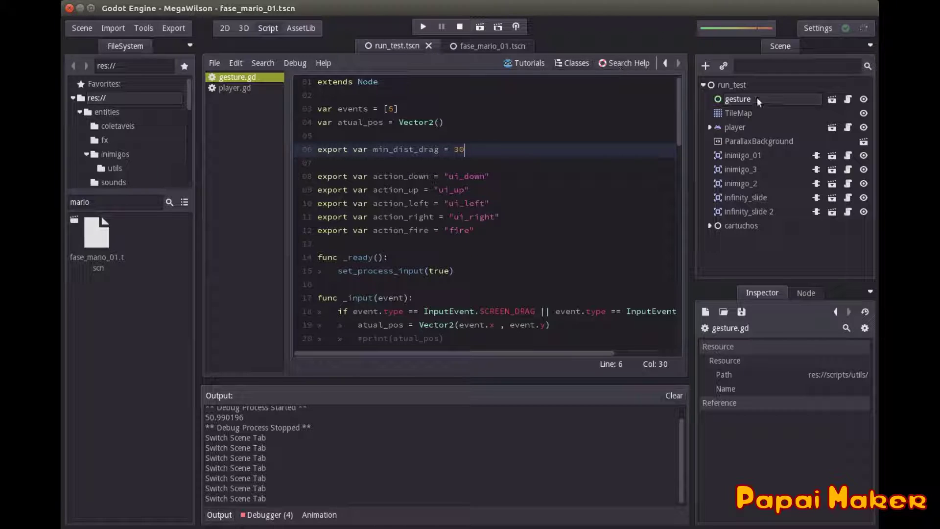
{"action": "left_click", "coordinate": [226, 29]}
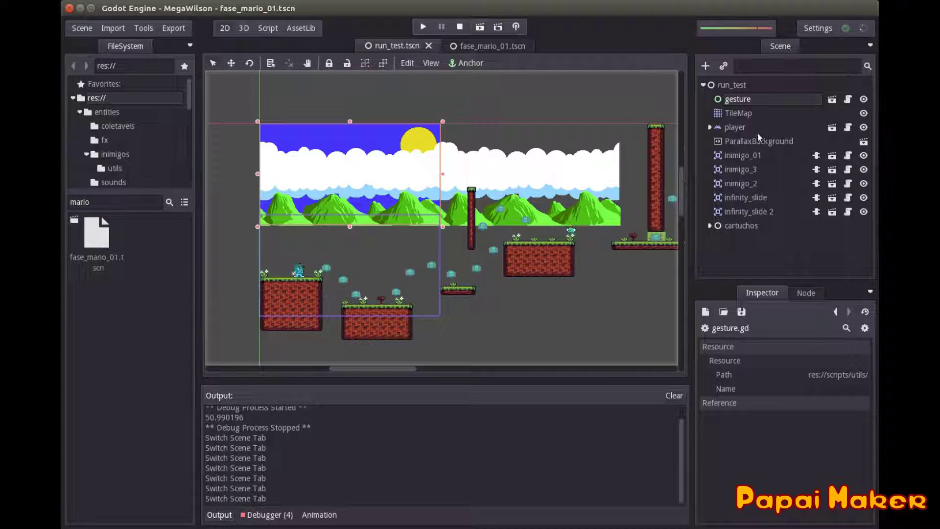
Switch to fase_mario_01.tscn and zoom and pan toward the starting platform.
{"action": "left_click", "coordinate": [479, 46]}
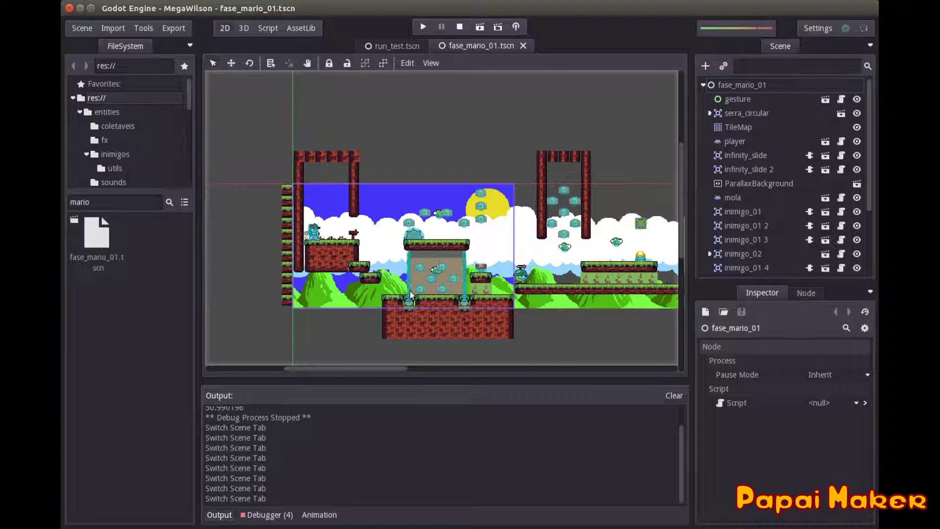
{"action": "scroll", "coordinate": [433, 258], "scroll_direction": "up", "scroll_amount": 2}
{"action": "scroll", "coordinate": [343, 206], "scroll_direction": "up", "scroll_amount": 1}
{"action": "scroll", "coordinate": [265, 155], "scroll_direction": "up", "scroll_amount": 1}
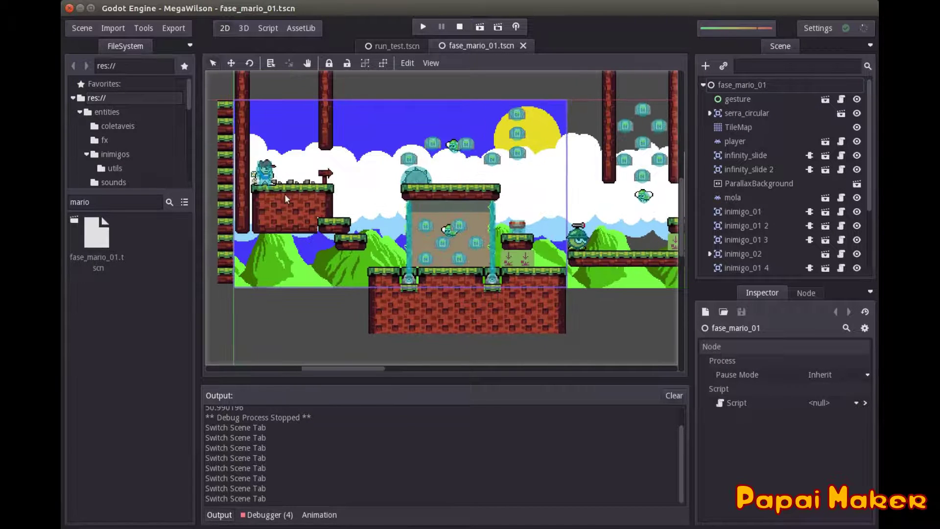
{"action": "middle_click_drag", "start_coordinate": [307, 132], "coordinate": [342, 179]}
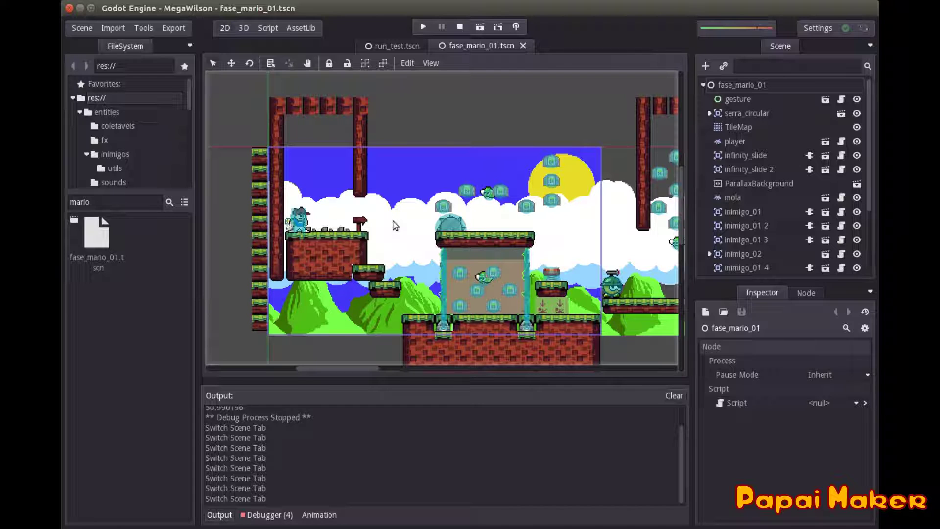
{"action": "scroll", "coordinate": [395, 225], "scroll_direction": "down", "scroll_amount": 1}
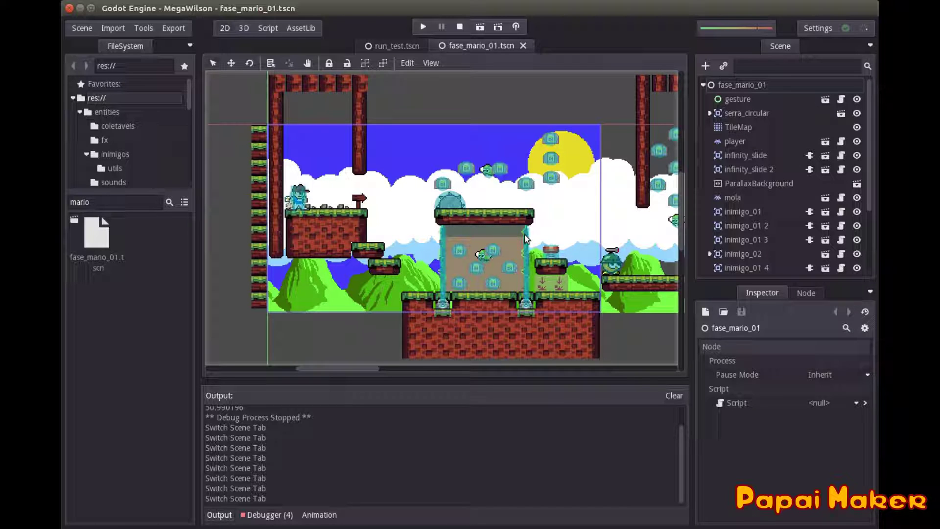
Launch the game with F5 and run the player right, jumping across platforms to the pillars.
{"action": "key", "text": "F5"}
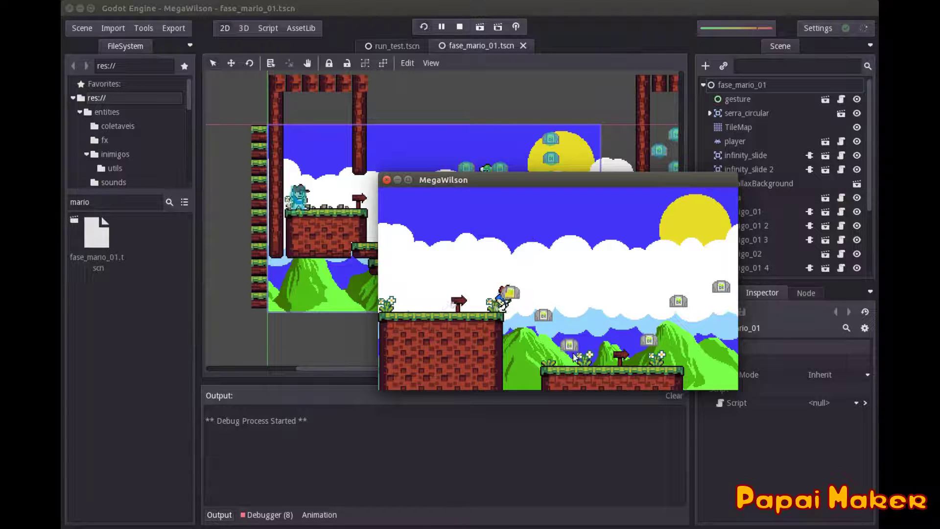
{"action": "key", "text": "Right"}
{"action": "key", "text": "space"}
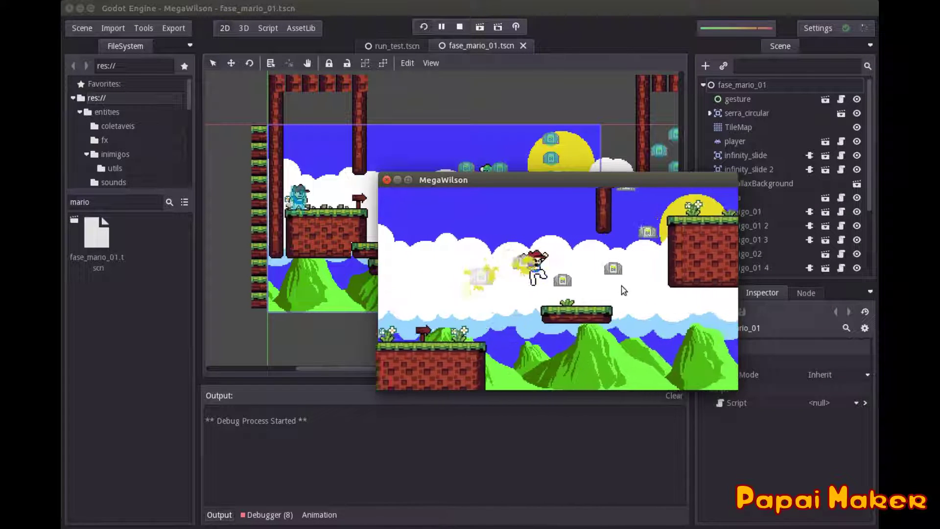
{"action": "key", "text": "space"}
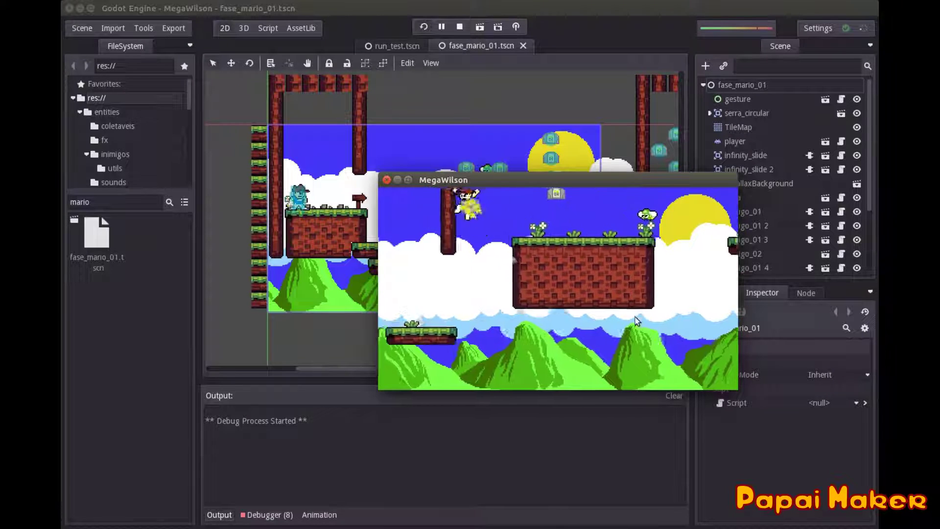
{"action": "key", "text": "Right"}
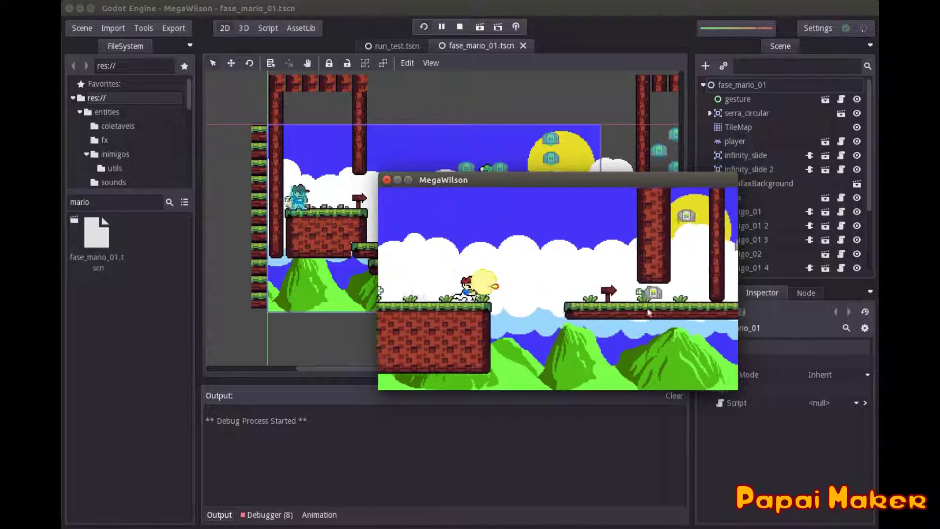
{"action": "key", "text": "space"}
{"action": "key", "text": "space"}
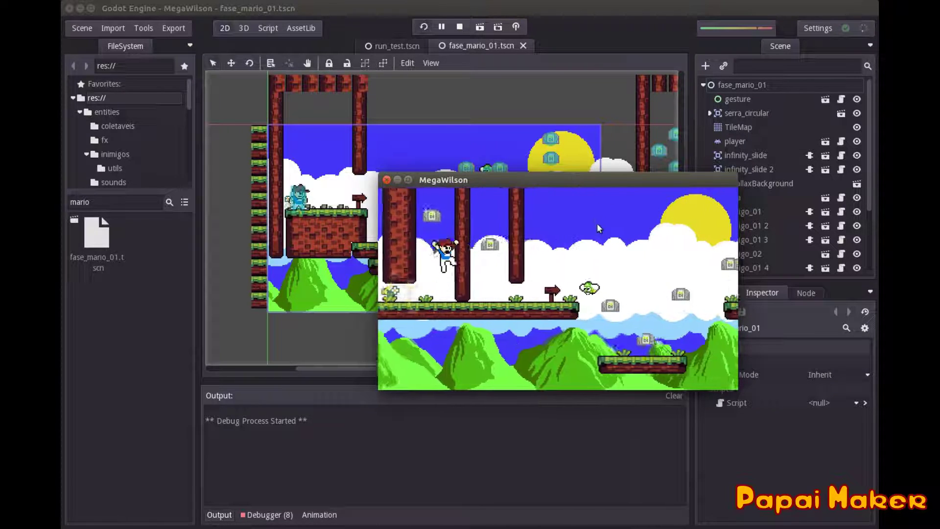
{"action": "key", "text": "space"}
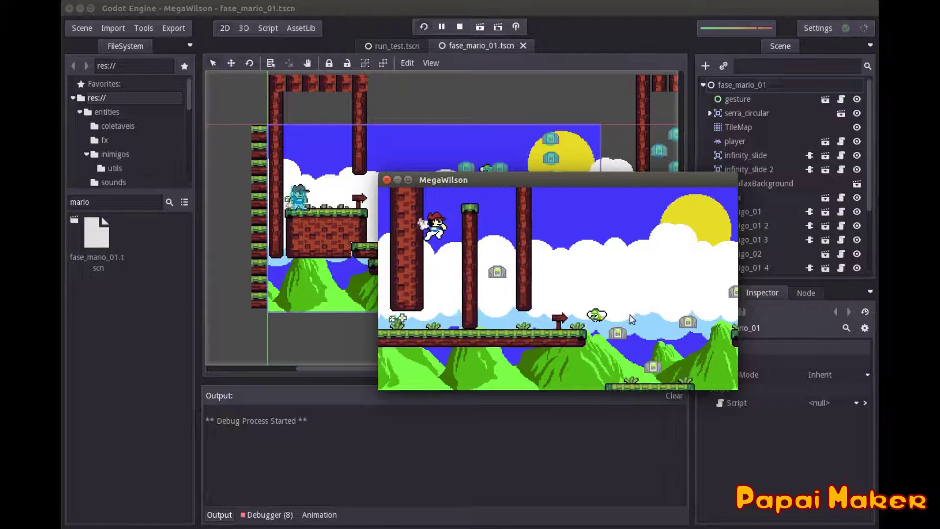
{"action": "key", "text": "Right"}
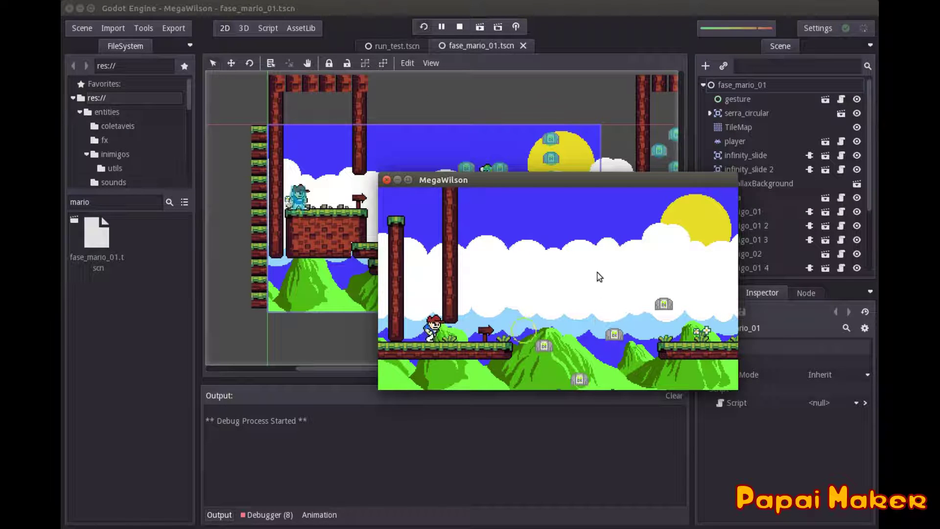
{"action": "key", "text": "Right"}
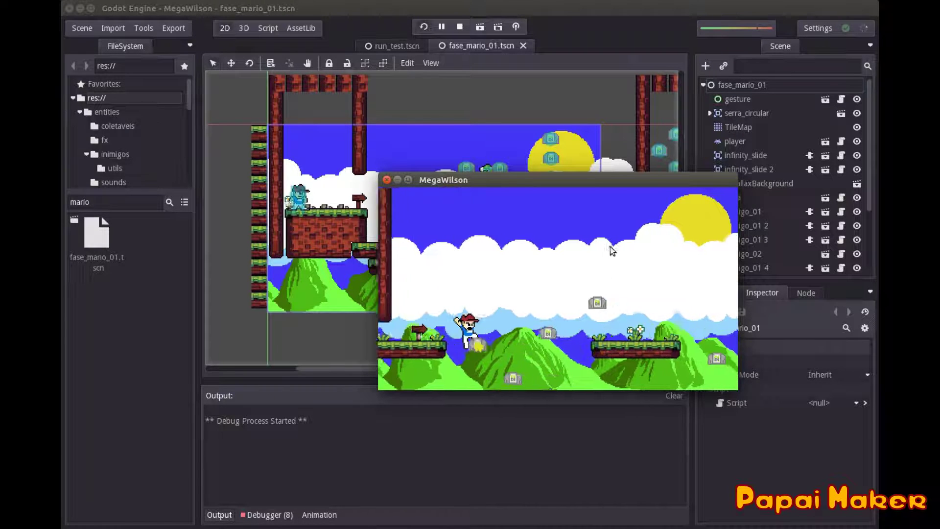
Stop the running game and relaunch the current fase_mario_01 scene with F6.
{"action": "left_click_drag", "start_coordinate": [610, 245], "coordinate": [601, 221]}
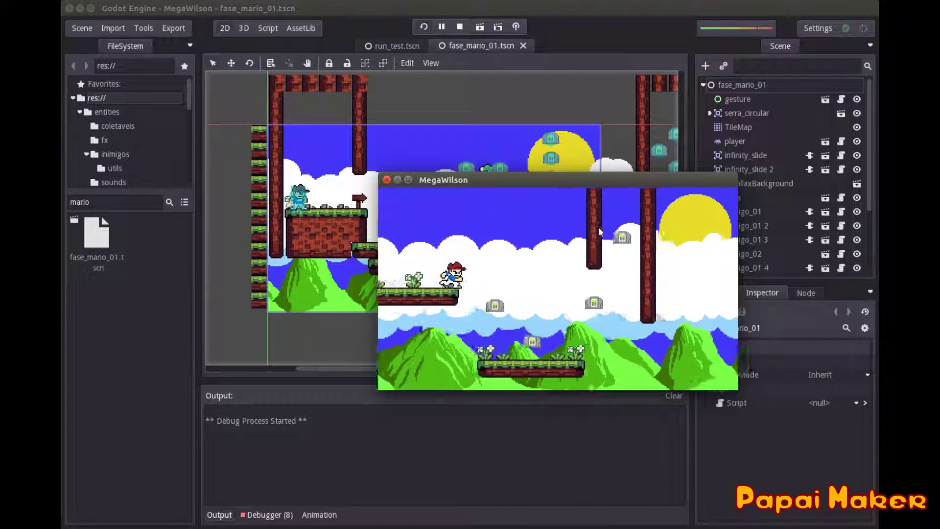
{"action": "left_click_drag", "start_coordinate": [571, 308], "coordinate": [577, 273]}
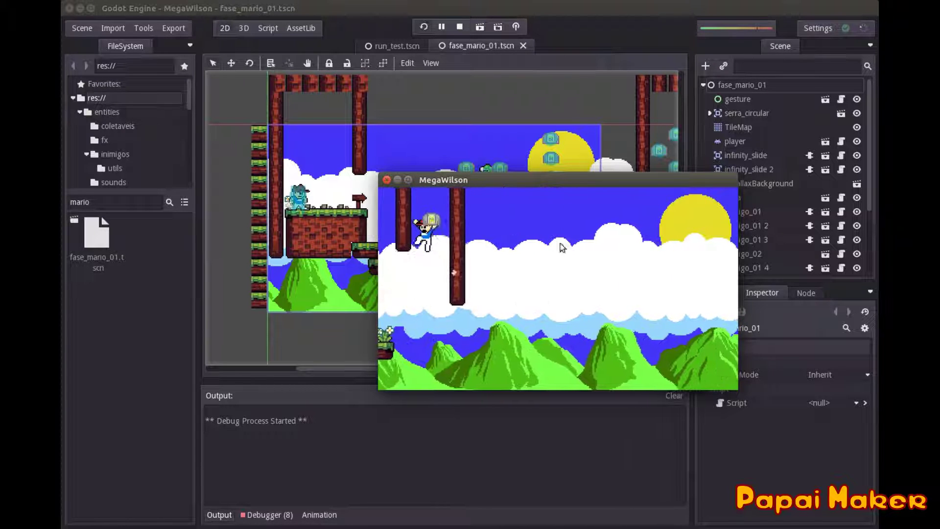
{"action": "left_click_drag", "start_coordinate": [560, 312], "coordinate": [582, 235]}
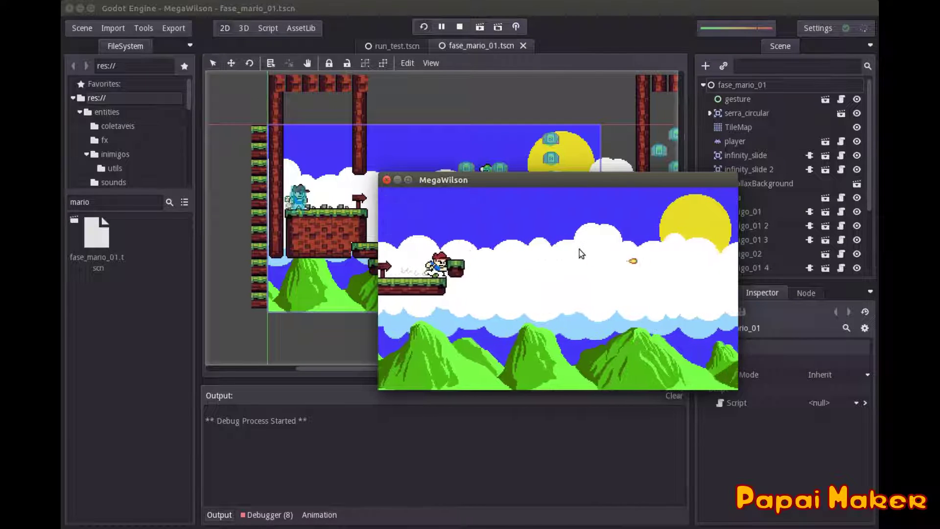
{"action": "left_click", "coordinate": [386, 179]}
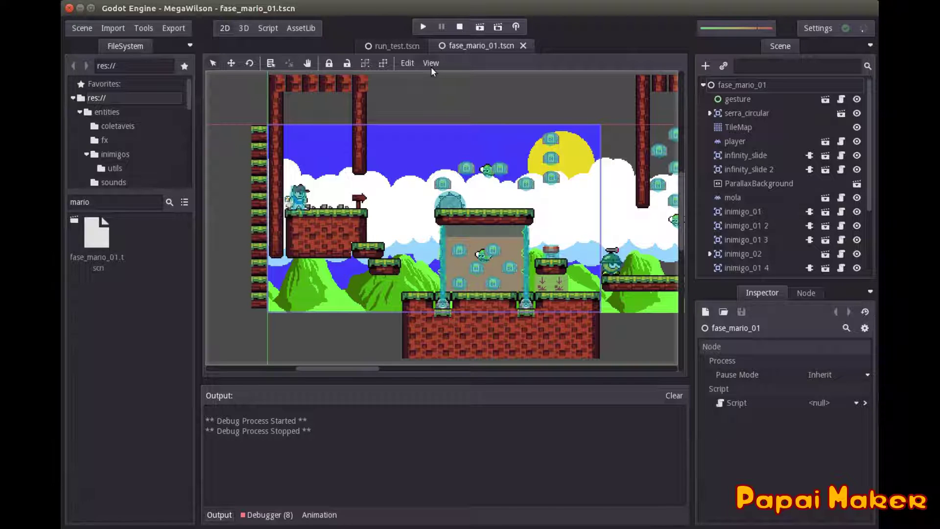
{"action": "key", "text": "F6"}
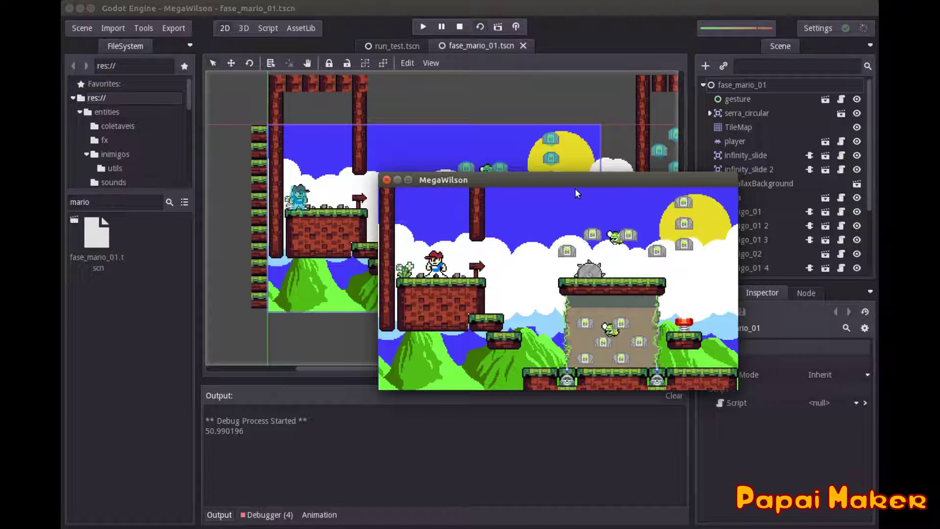
Jump the player between the left platforms and the pillar, then keep moving right.
{"action": "key", "text": "Up"}
{"action": "key", "text": "Up"}
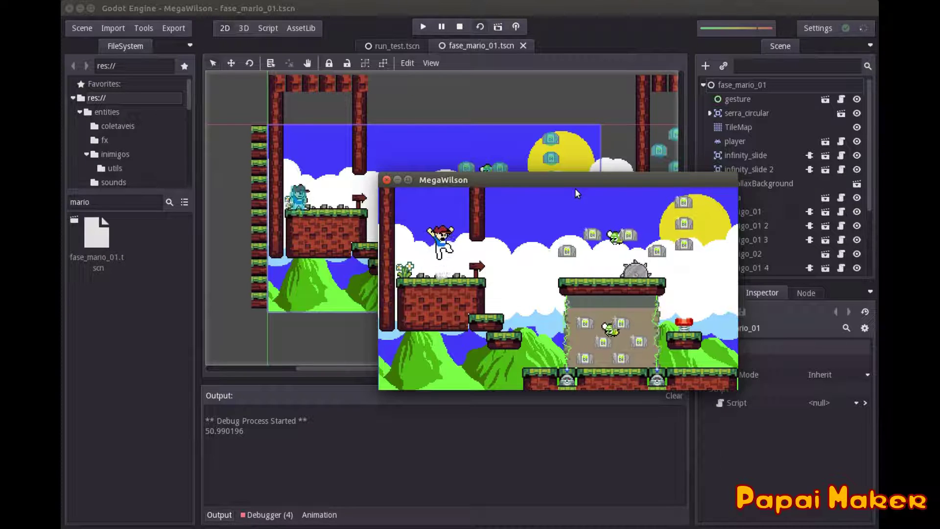
{"action": "key", "text": "Up"}
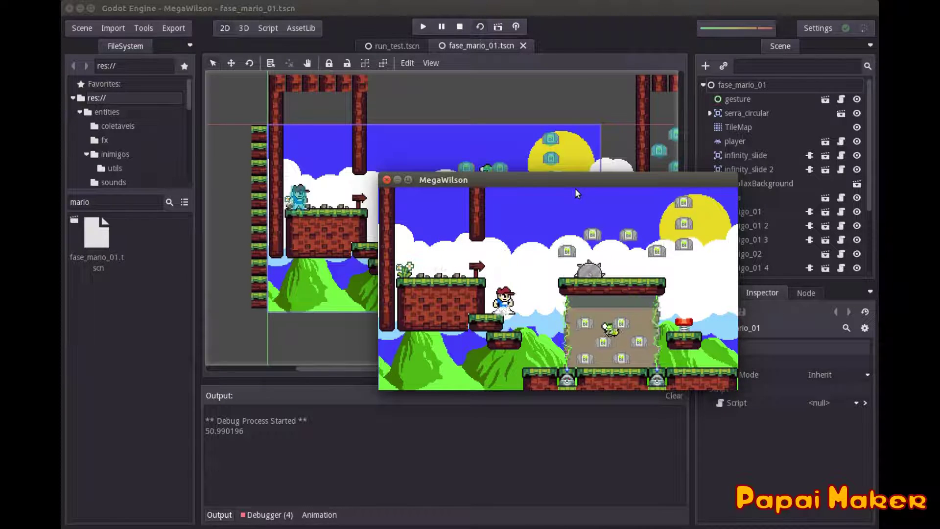
{"action": "key", "text": "Up"}
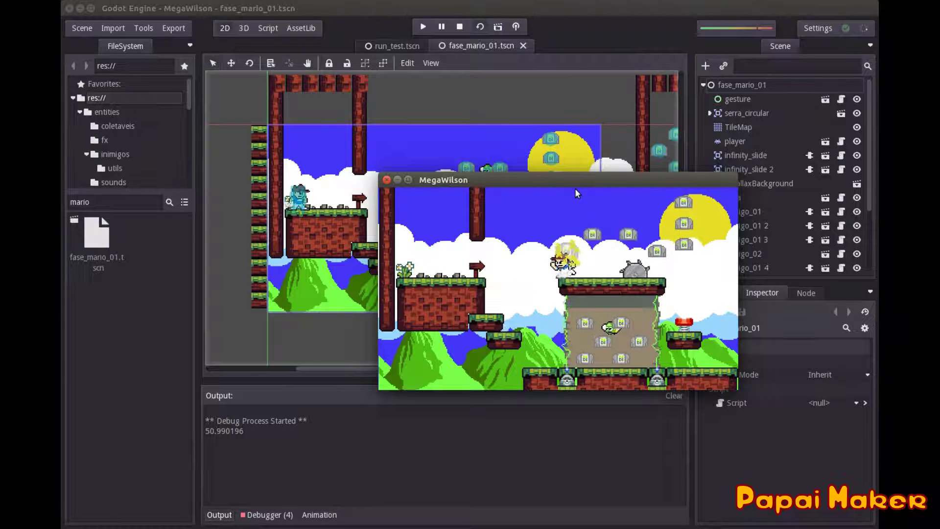
{"action": "key", "text": "Up"}
{"action": "key", "text": "Left"}
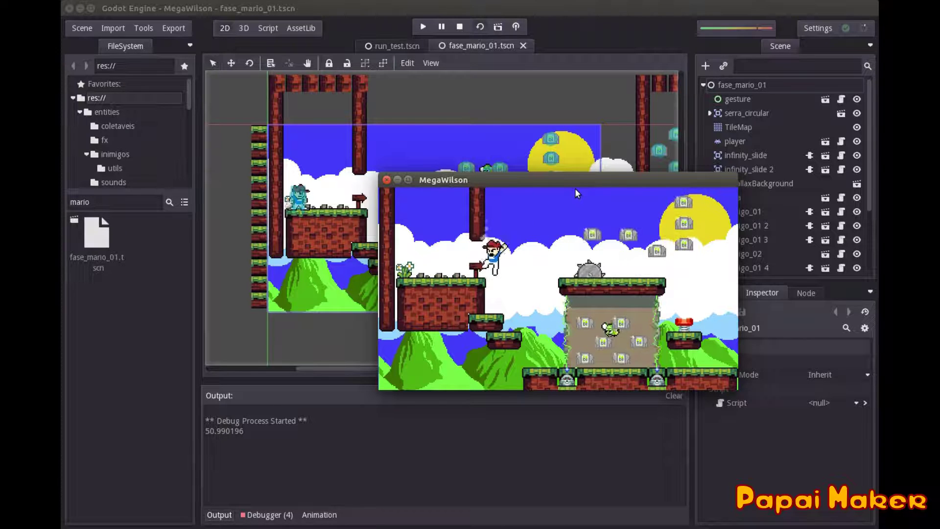
{"action": "key", "text": "Up"}
{"action": "key", "text": "Up"}
{"action": "key", "text": "Right"}
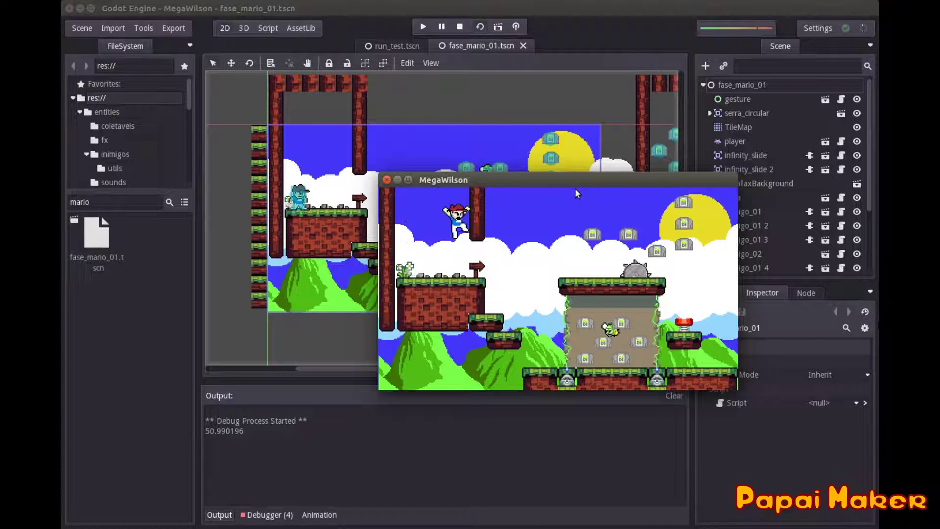
{"action": "key", "text": "Up"}
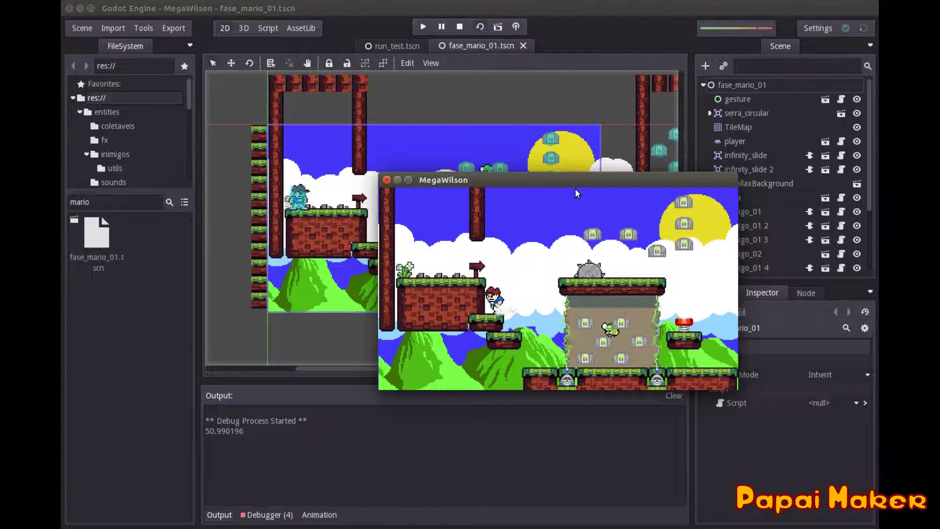
{"action": "key", "text": "Up"}
{"action": "key", "text": "Right"}
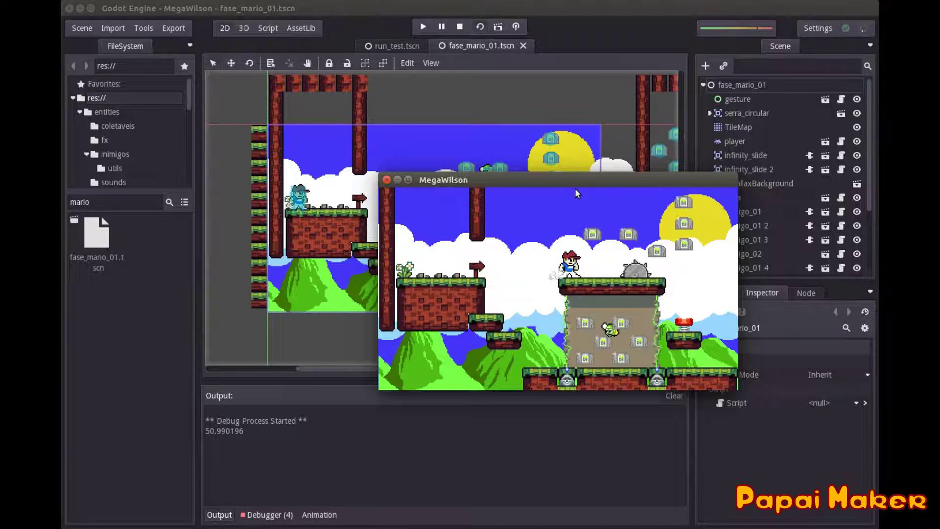
{"action": "key", "text": "Left"}
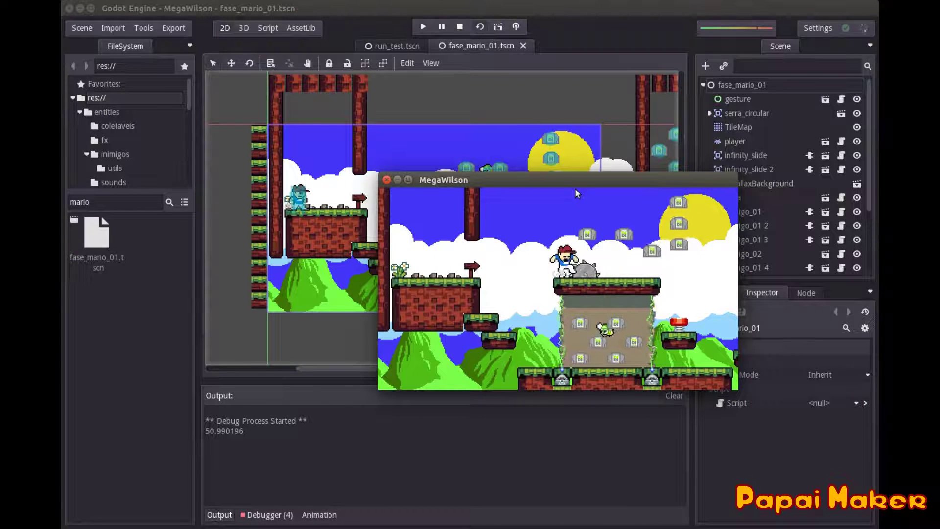
{"action": "key", "text": "Up"}
{"action": "key", "text": "Right"}
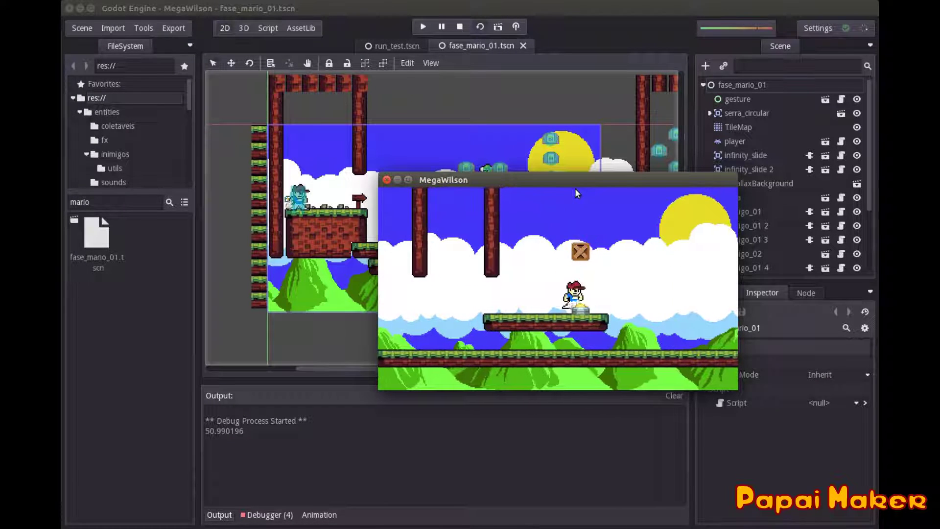
Run the player left and right, bounce off the spring, and steer toward the saw platform.
{"action": "key", "text": "Left"}
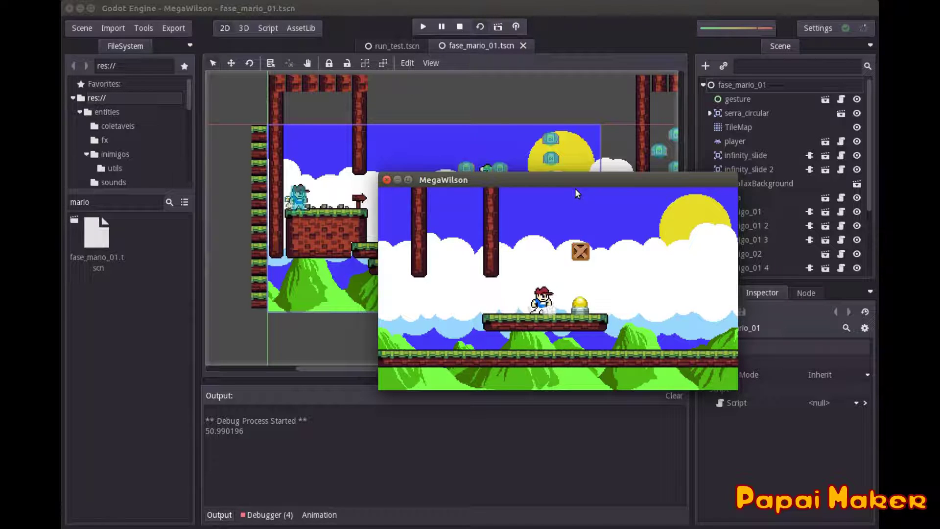
{"action": "key", "text": "space"}
{"action": "key", "text": "Left"}
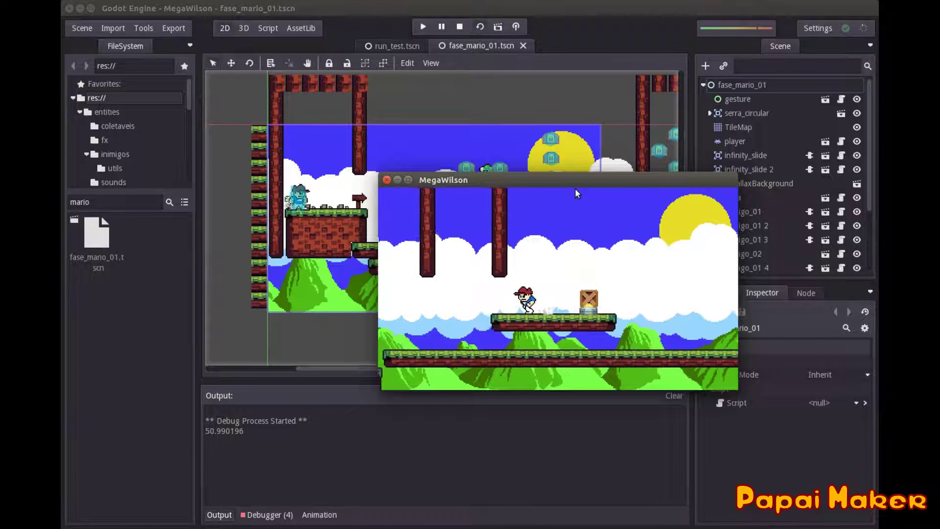
{"action": "key", "text": "Left"}
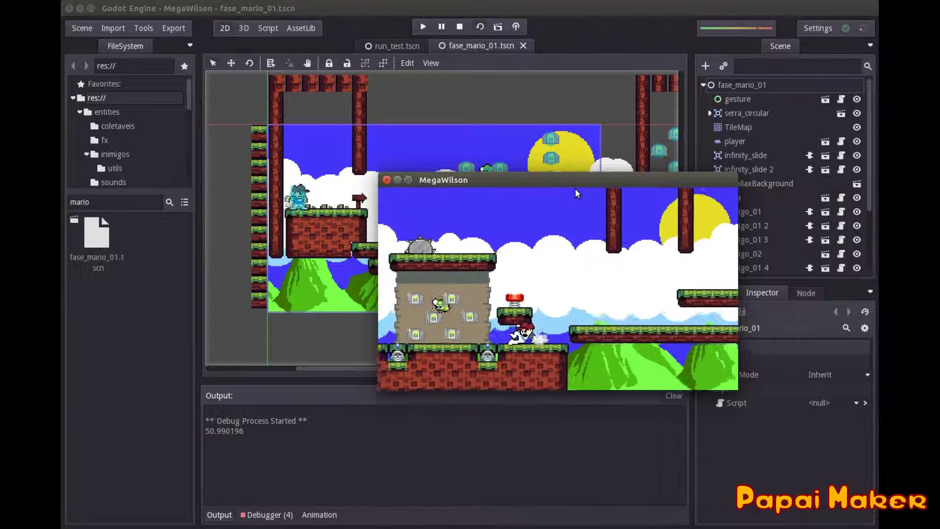
{"action": "key", "text": "Right"}
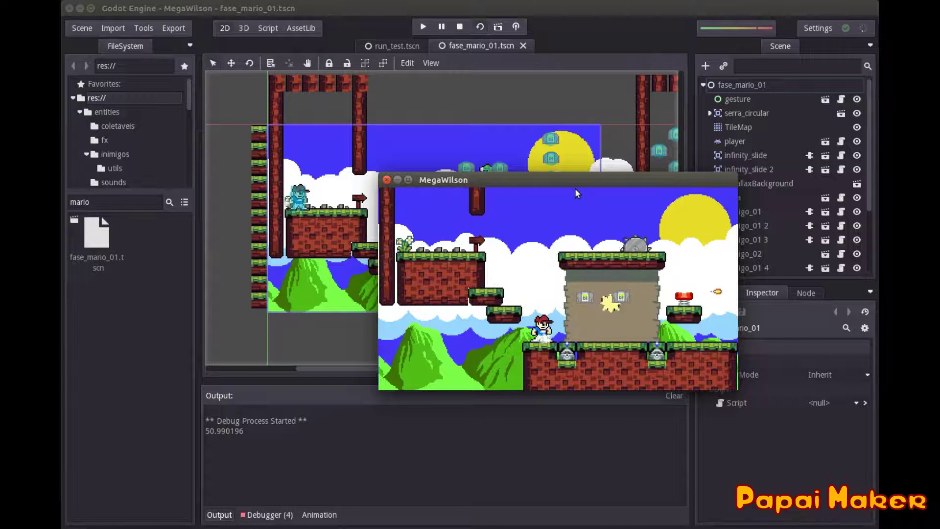
{"action": "key", "text": "Right"}
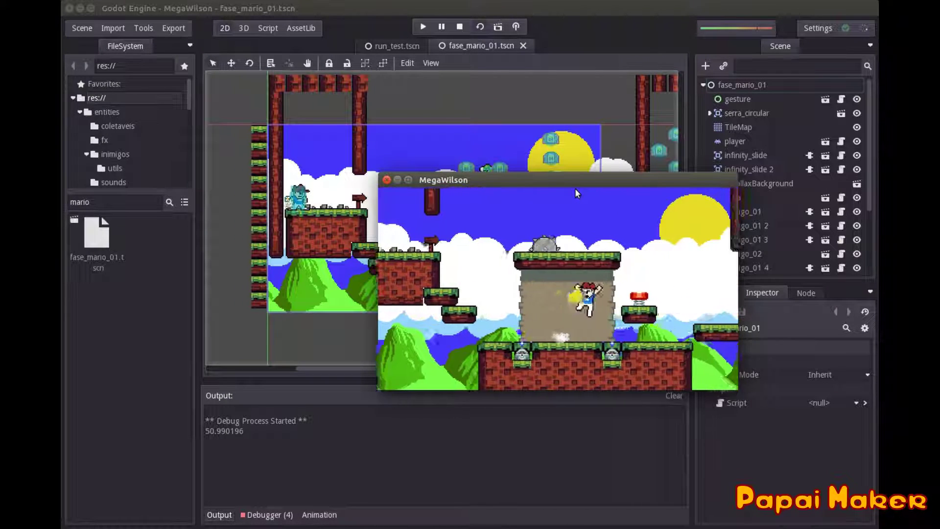
{"action": "key", "text": "Up"}
{"action": "key", "text": "Left"}
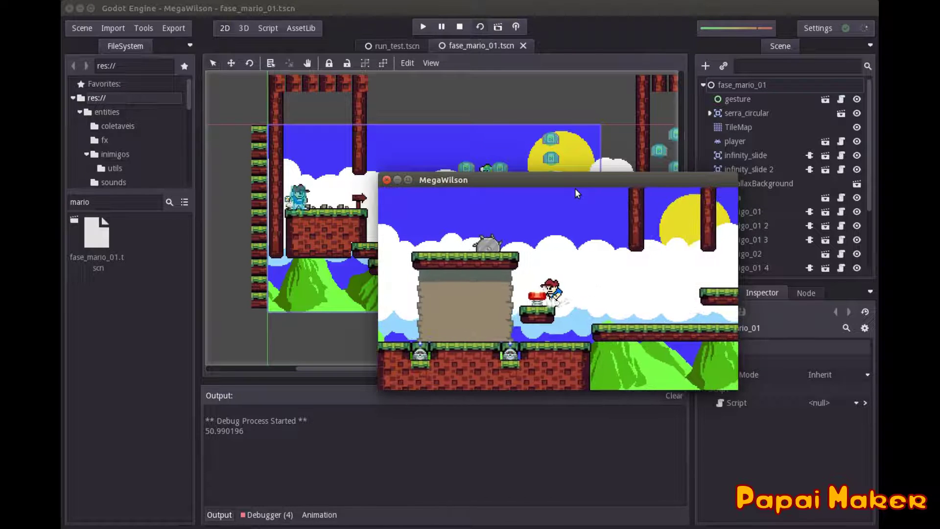
{"action": "key", "text": "Left"}
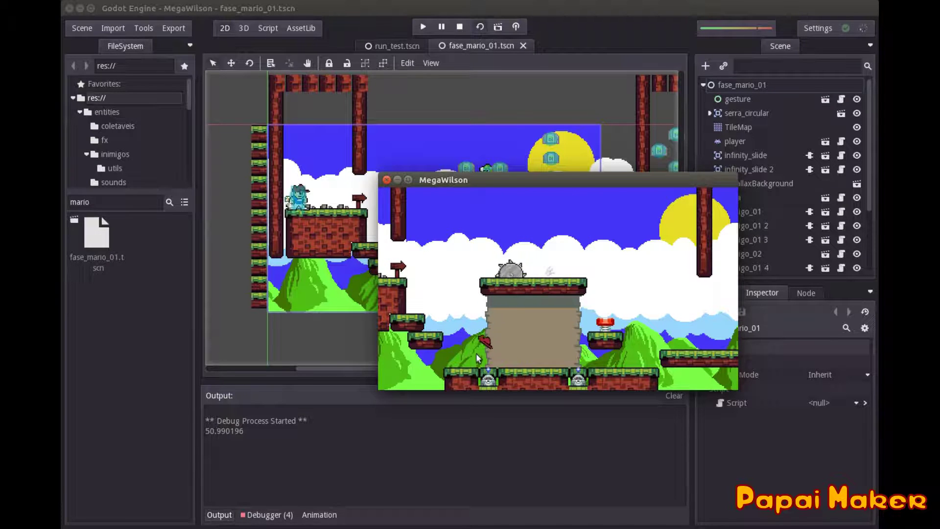
Stop the running game and move the Godot editor window slightly right on the desktop.
{"action": "left_click", "coordinate": [386, 180]}
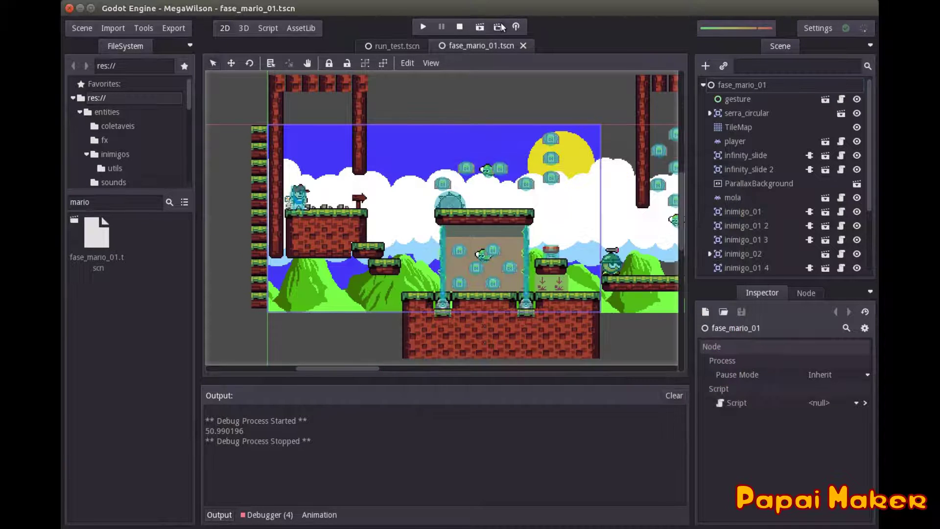
{"action": "left_click_drag", "start_coordinate": [489, 11], "coordinate": [527, 15]}
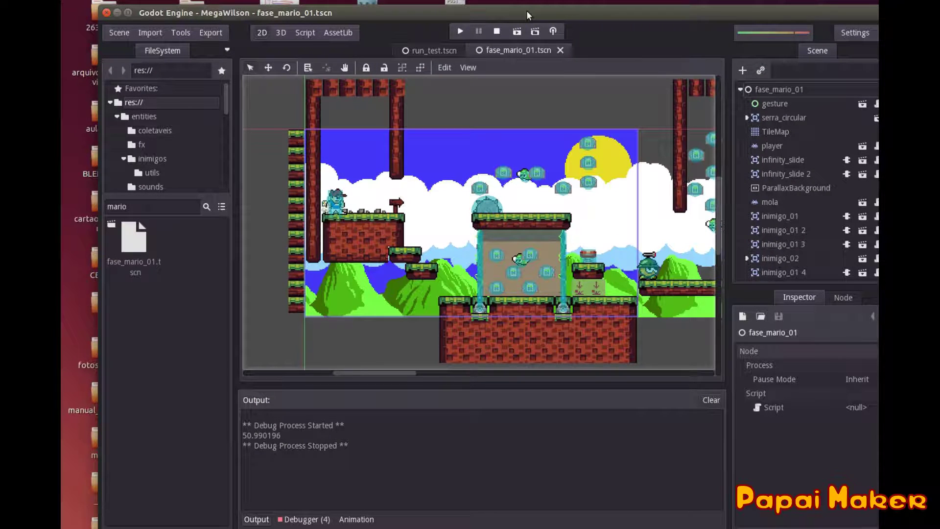
{"action": "left_click_drag", "start_coordinate": [527, 11], "coordinate": [520, 11]}
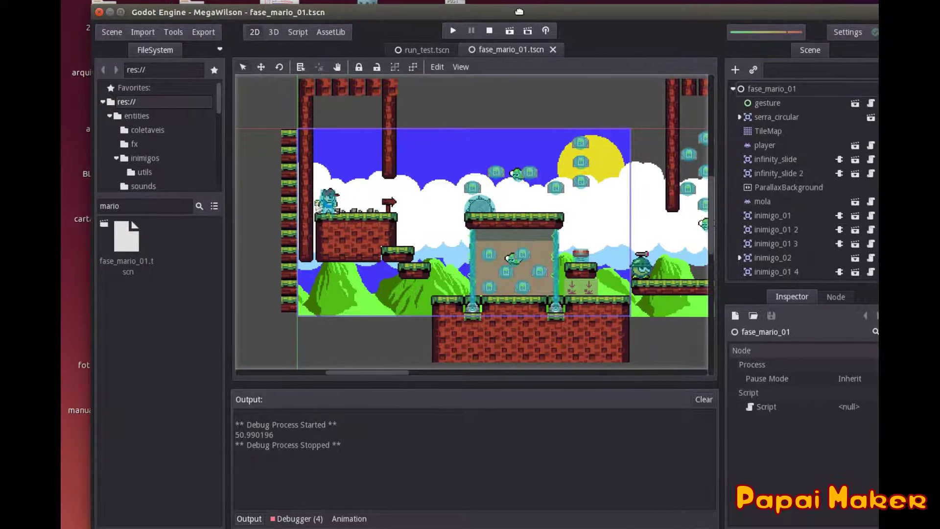